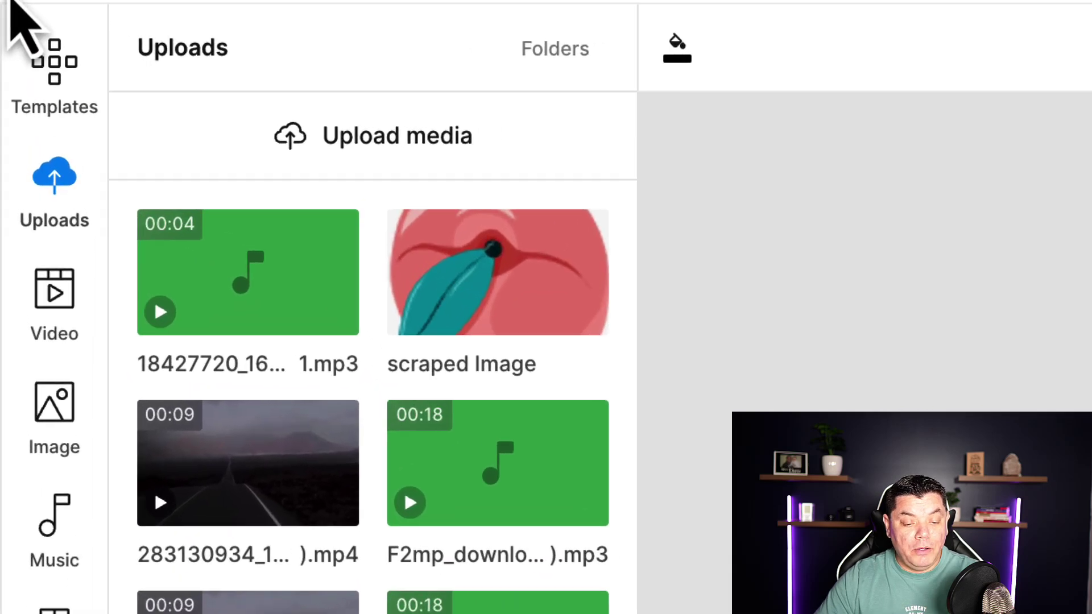
# Step: Search the stock video library for 'sunset scenery'
pyautogui.click(63, 327)
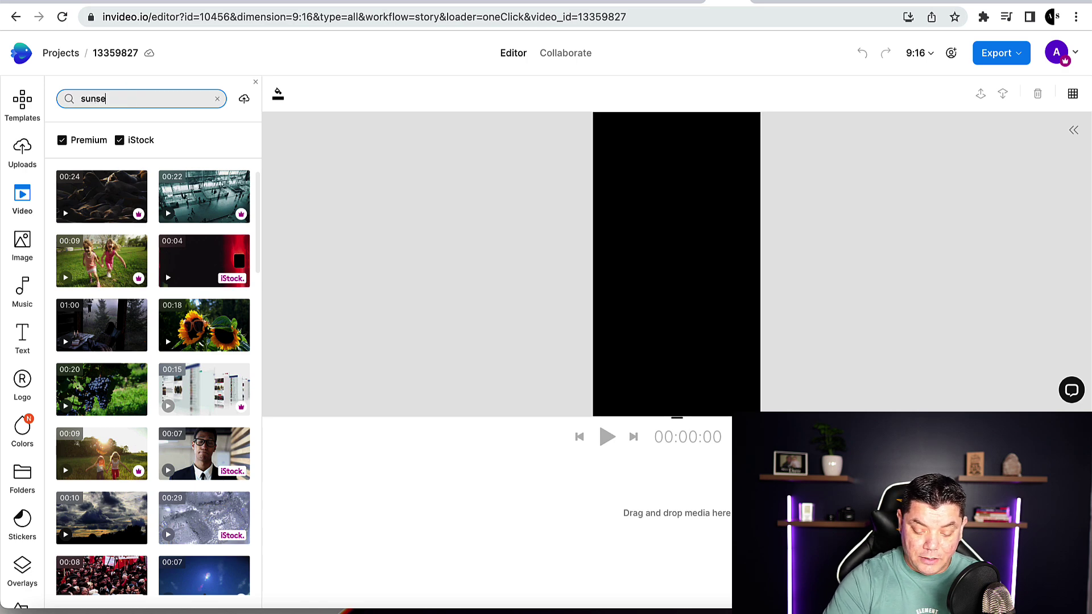
pyautogui.write('sunset scenery')
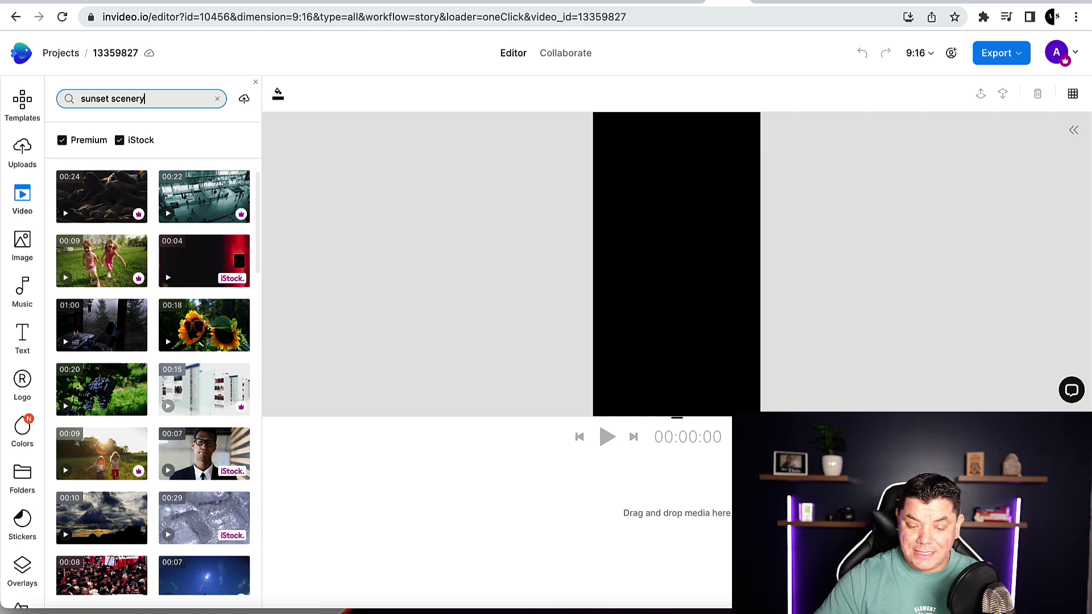
pyautogui.press('Return')
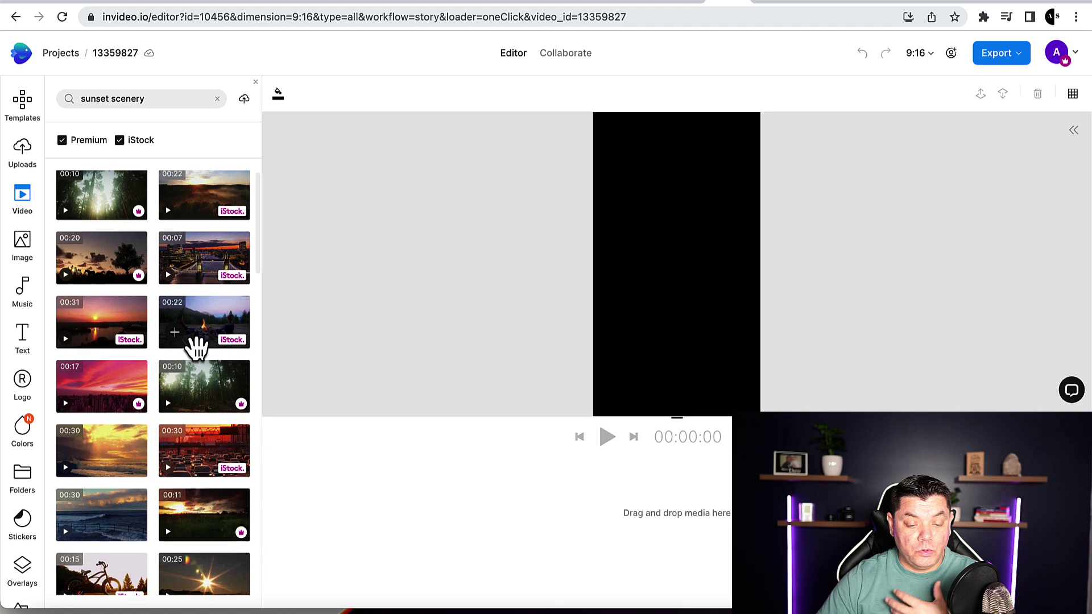
# Step: Scroll through the sunset scenery clip thumbnails
pyautogui.scroll(-2, 194, 324)
pyautogui.scroll(-3, 186, 298)
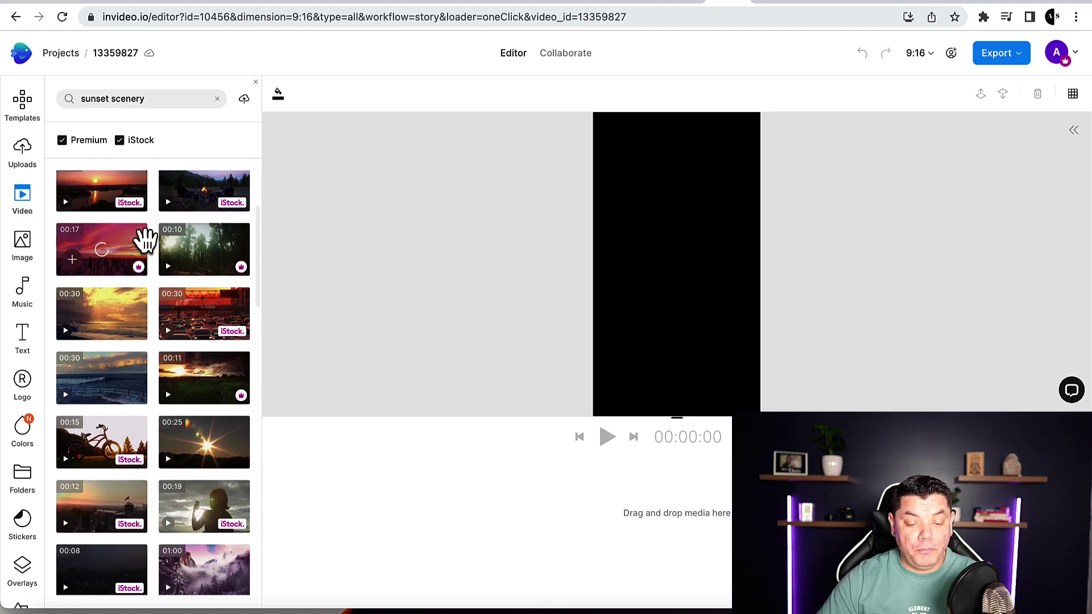
pyautogui.moveTo(128, 196)
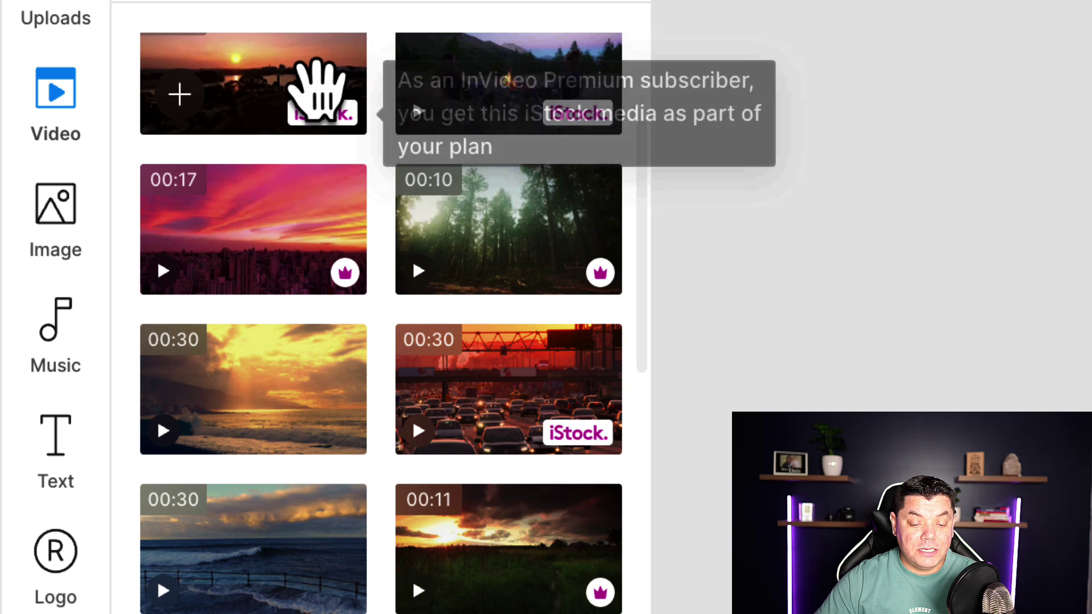
pyautogui.moveTo(344, 276)
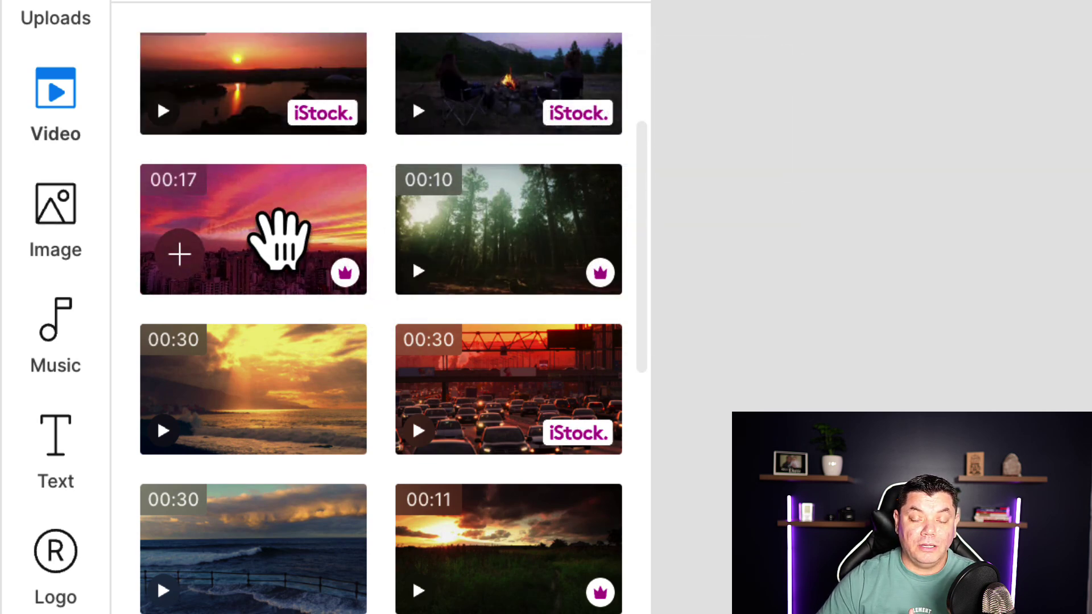
pyautogui.scroll(-10, 361, 330)
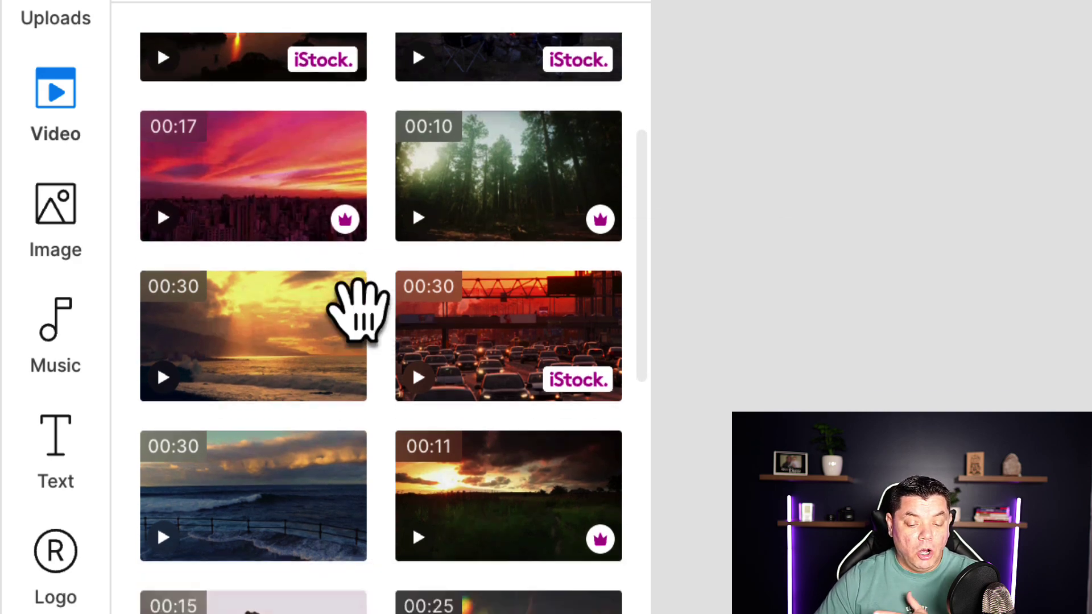
pyautogui.scroll(-8, 349, 410)
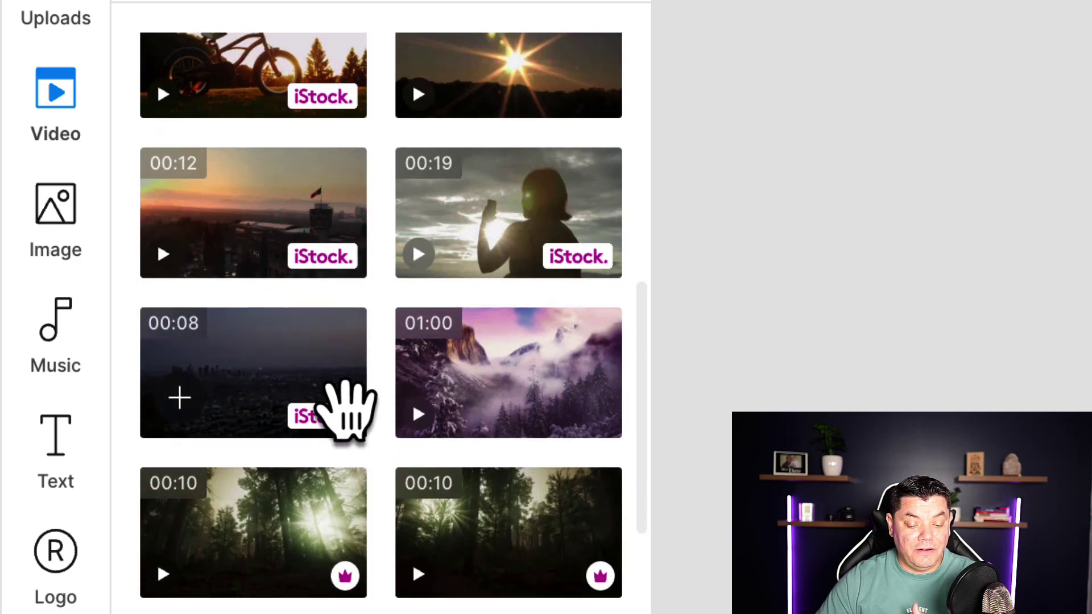
pyautogui.scroll(-6, 432, 407)
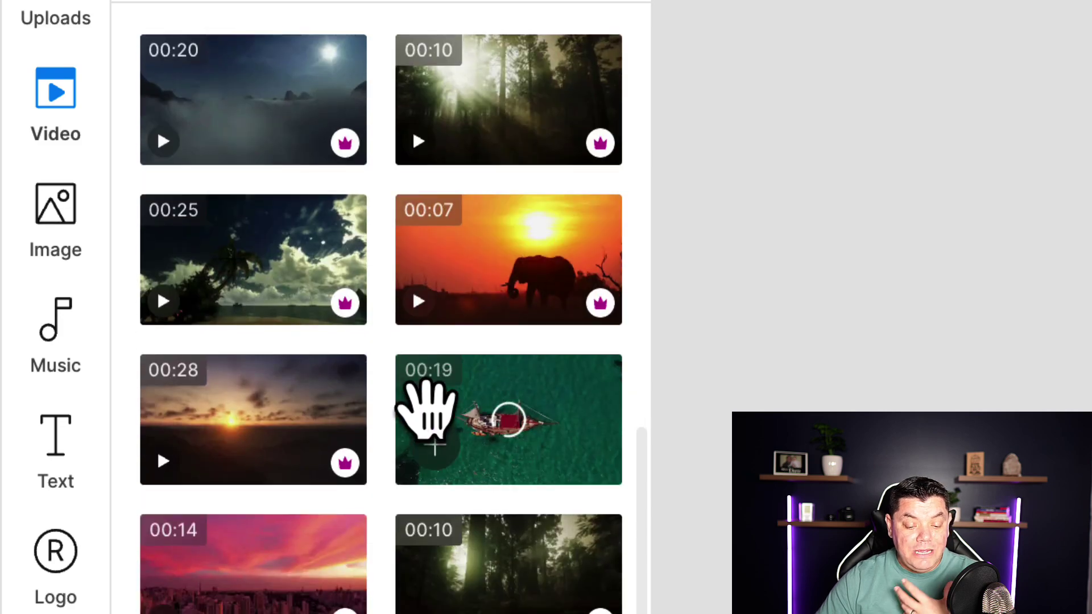
pyautogui.scroll(-6, 350, 406)
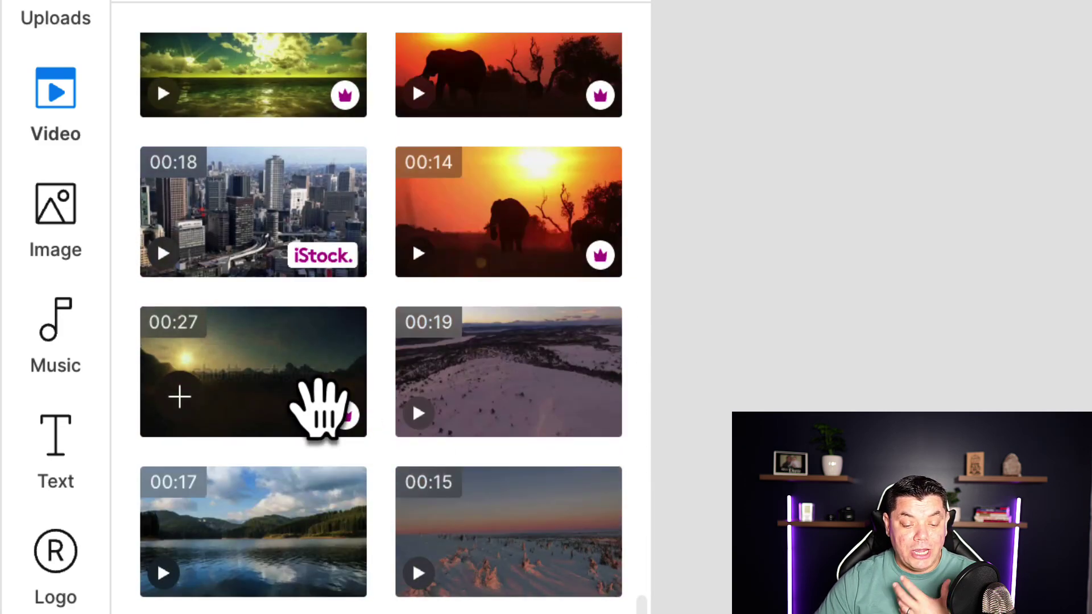
pyautogui.scroll(-6, 318, 412)
pyautogui.scroll(-1, 285, 512)
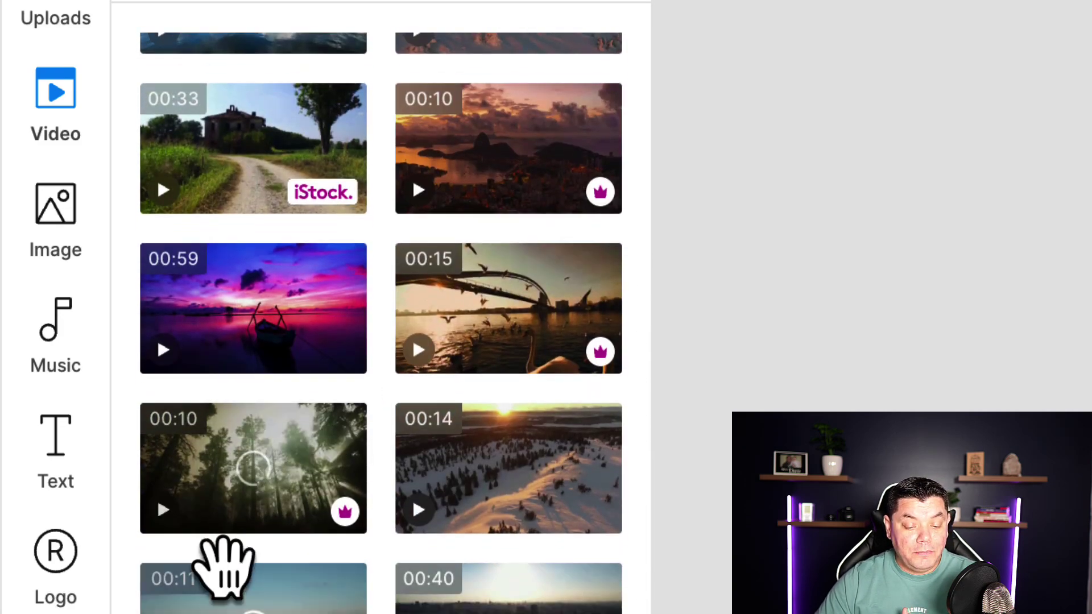
pyautogui.scroll(-3, 475, 481)
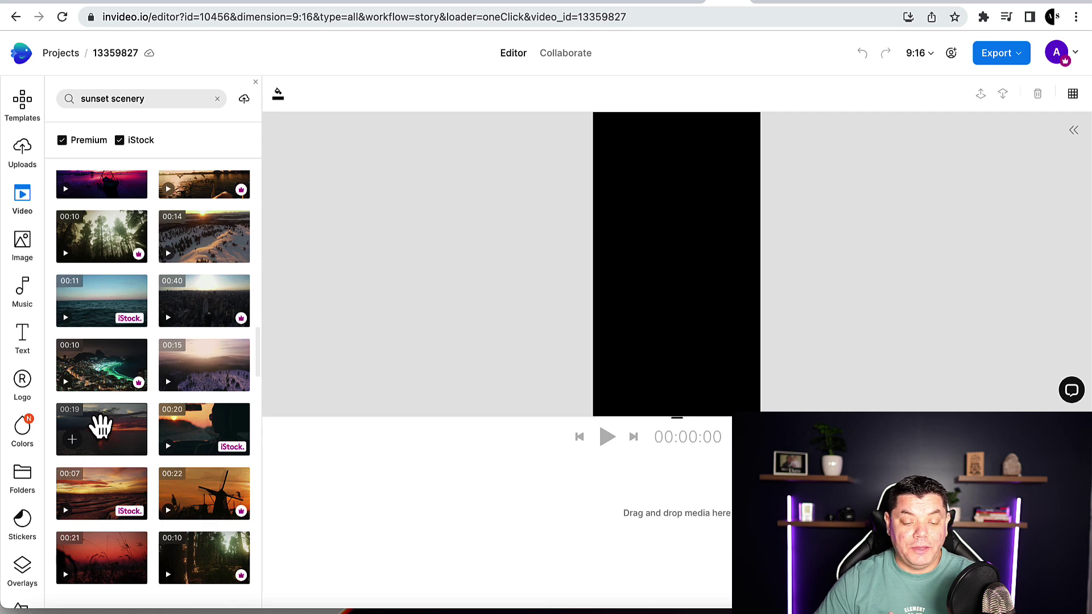
pyautogui.scroll(-1, 99, 427)
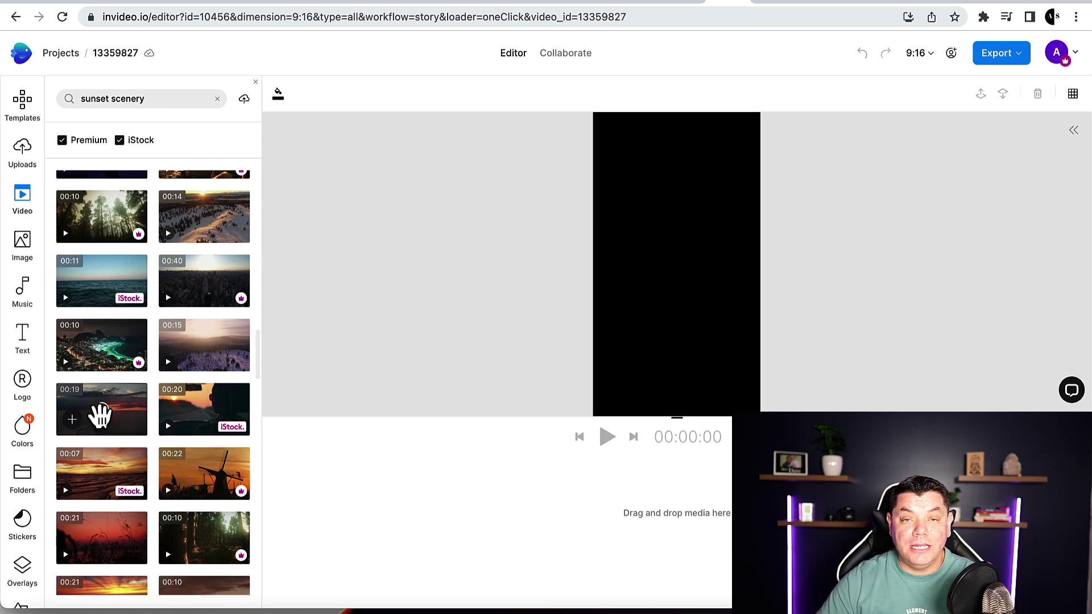
# Step: Place the 00:19 ocean sunset clip as Media 1 and stretch it to fill the vertical frame
pyautogui.click(74, 428)
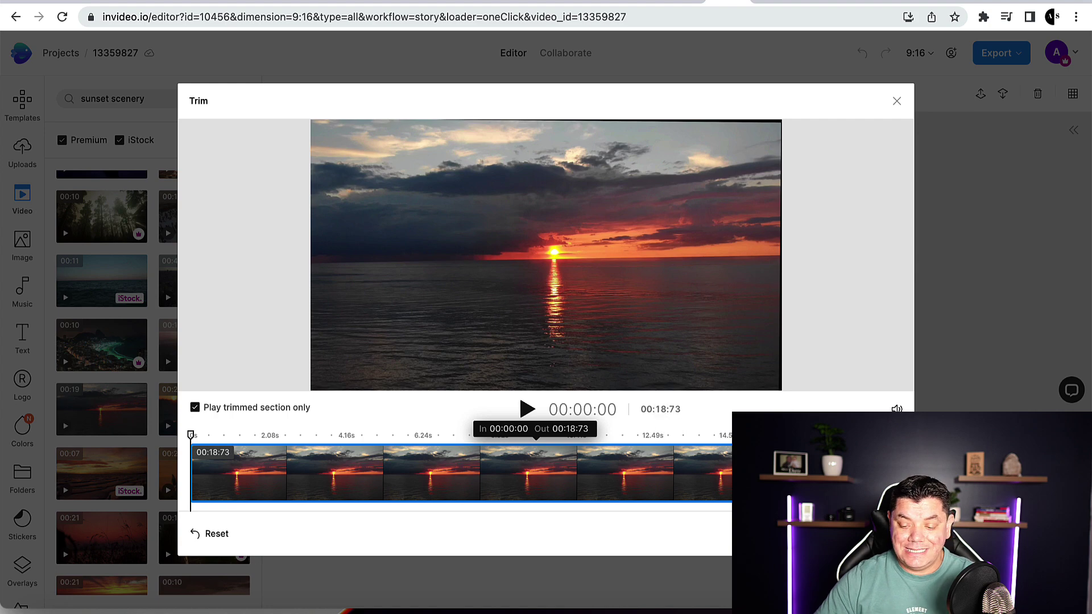
pyautogui.press('Return')
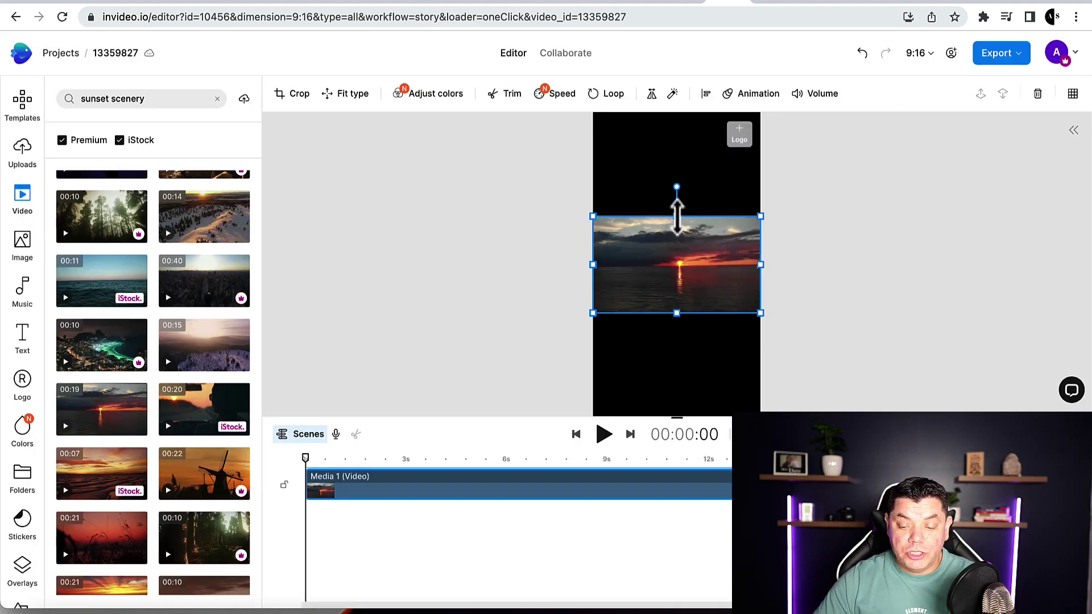
pyautogui.moveTo(677, 218); pyautogui.dragTo(680, 112)
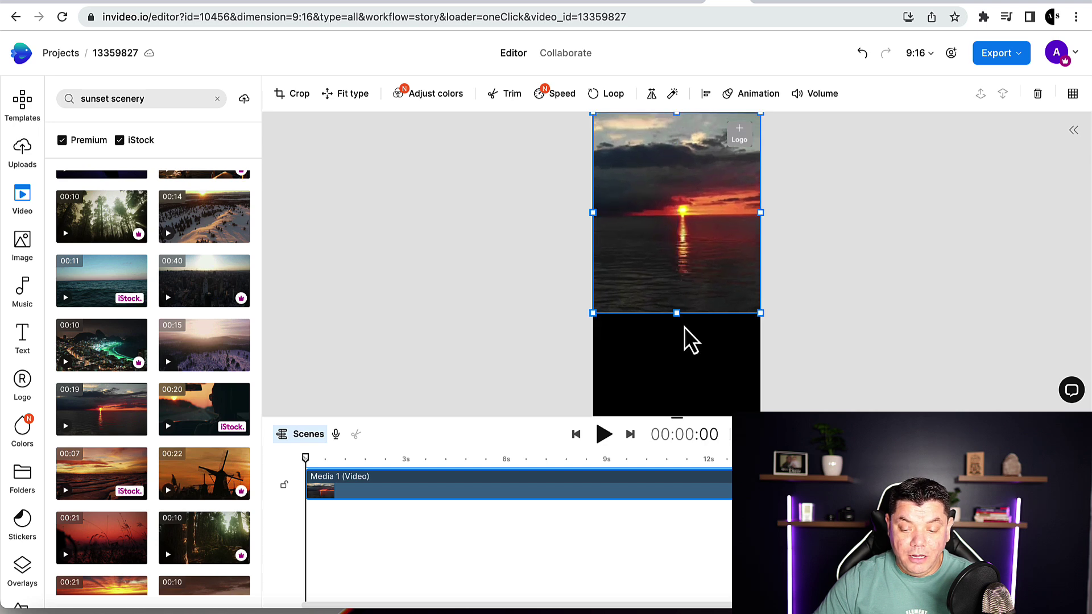
pyautogui.moveTo(676, 313); pyautogui.dragTo(677, 416)
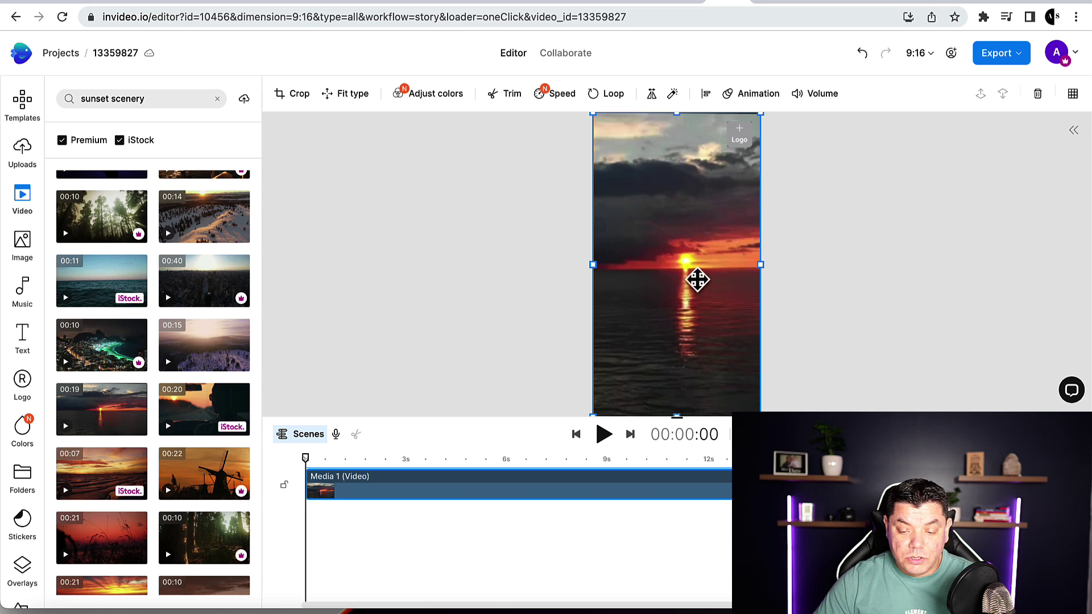
pyautogui.click(697, 279)
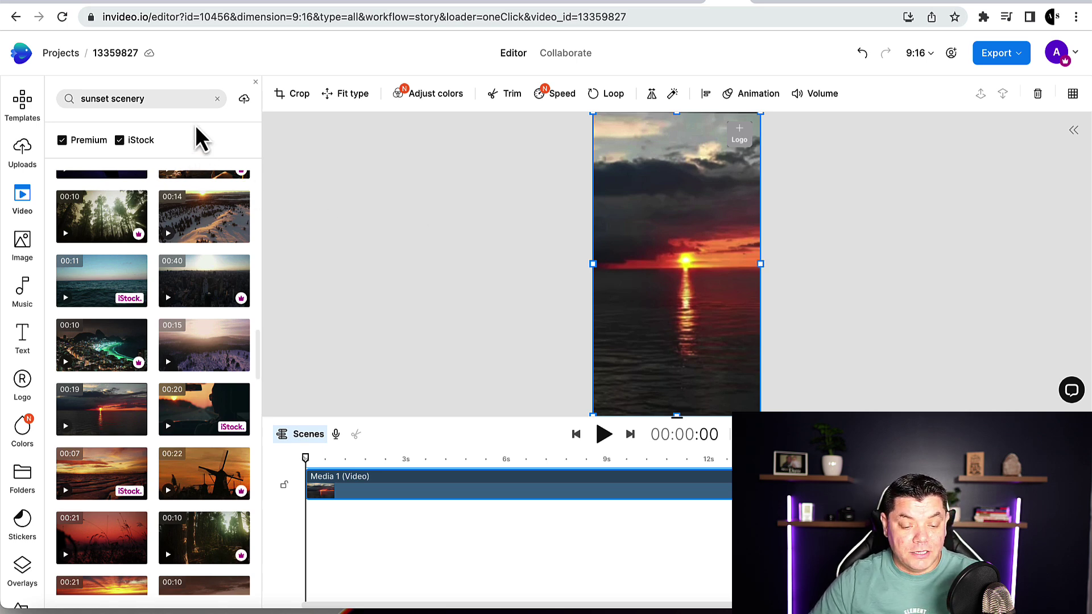
# Step: Add a serif 'context' text box and move it up over the clouds
pyautogui.click(24, 336)
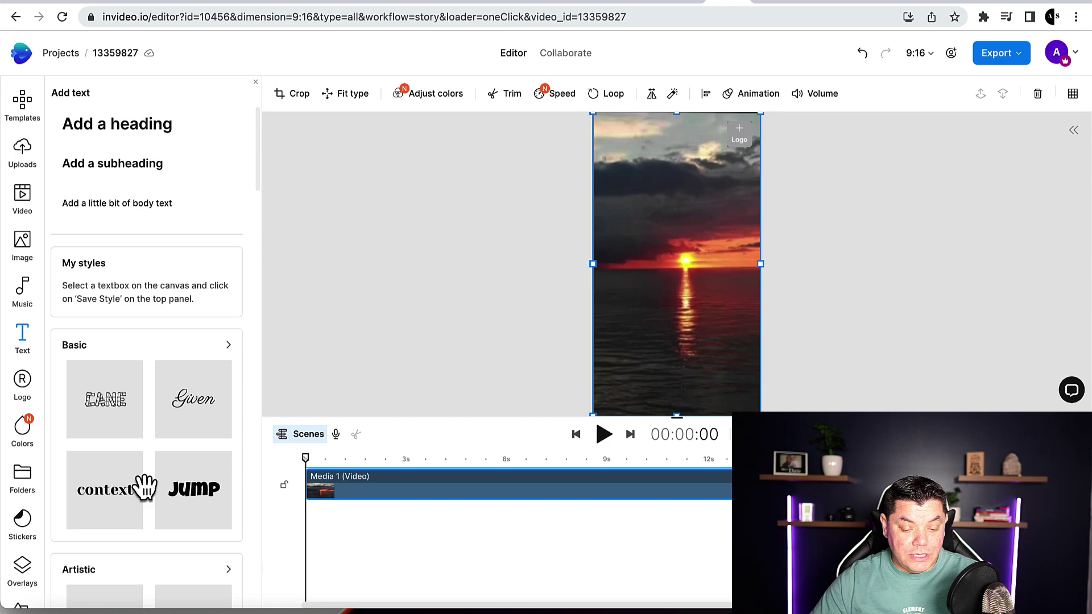
pyautogui.scroll(-1, 148, 455)
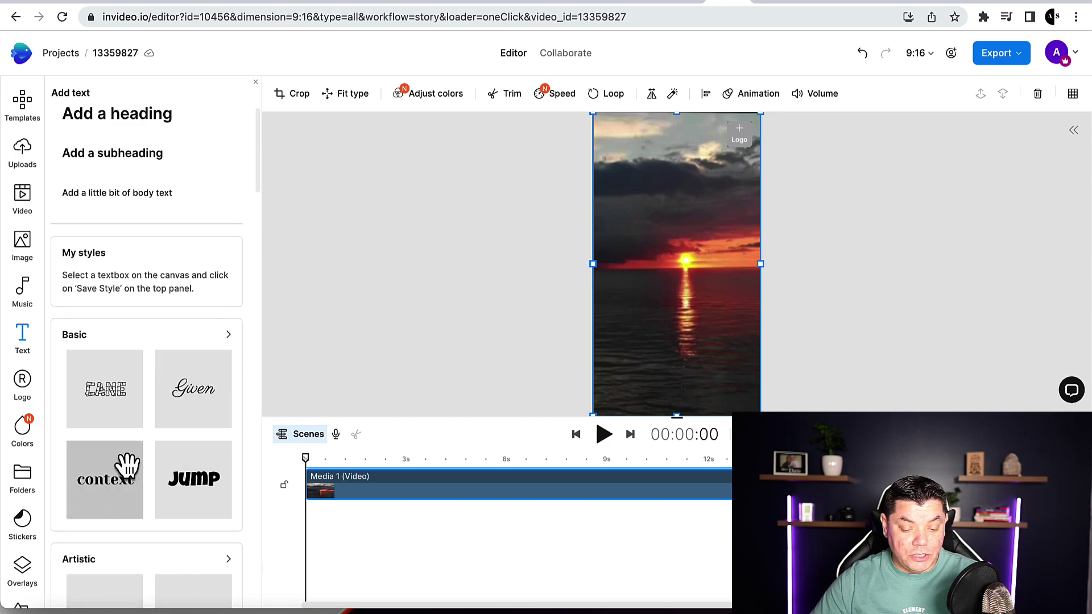
pyautogui.click(107, 497)
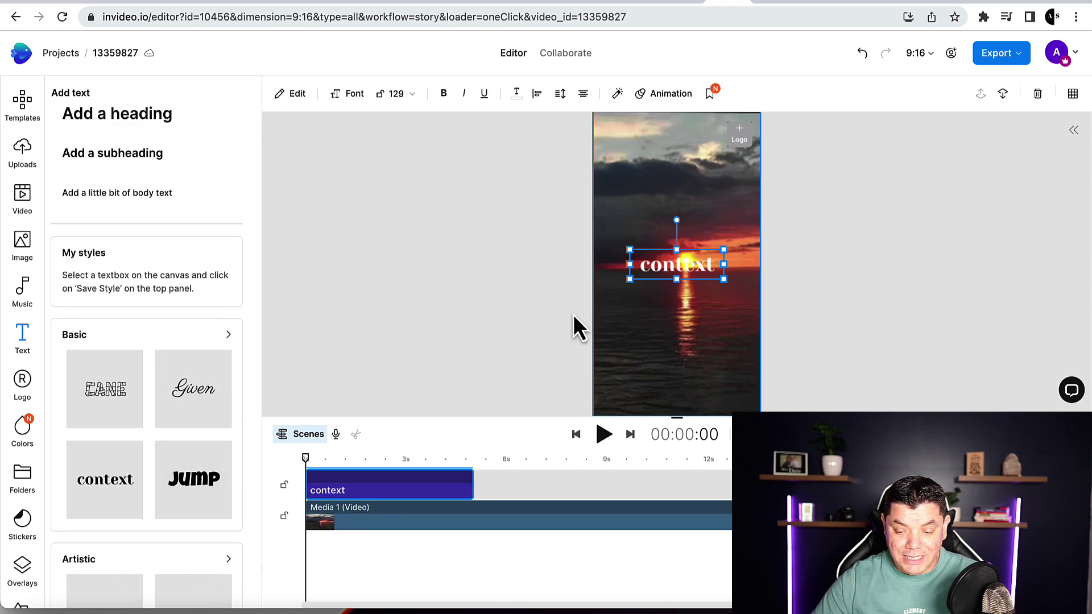
pyautogui.moveTo(688, 264); pyautogui.dragTo(687, 203)
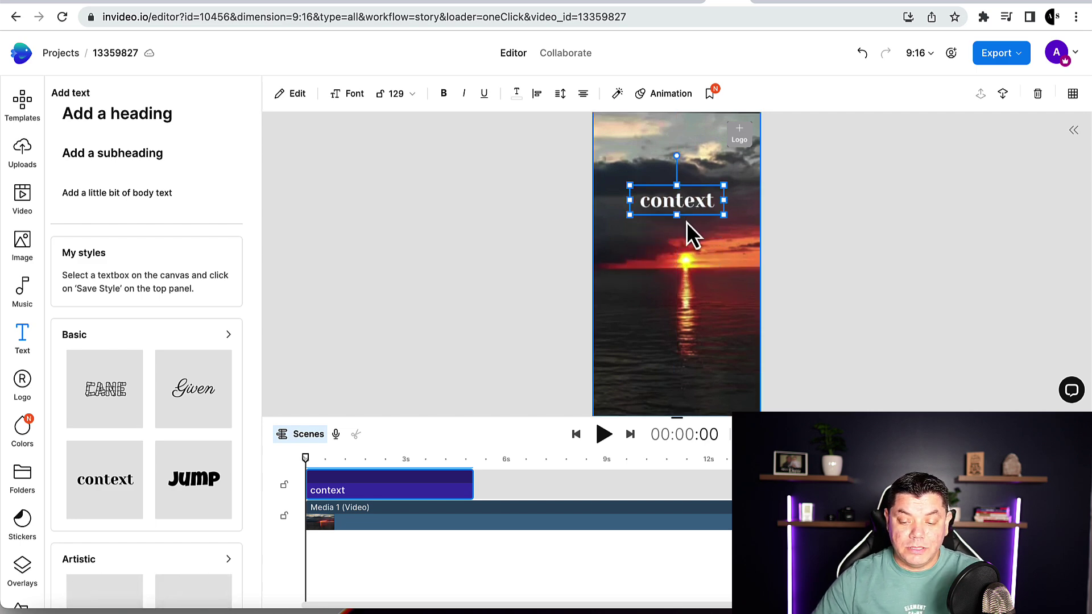
# Step: Replace the placeholder with 'When he says he loves you, what he means is'
pyautogui.click(699, 204)
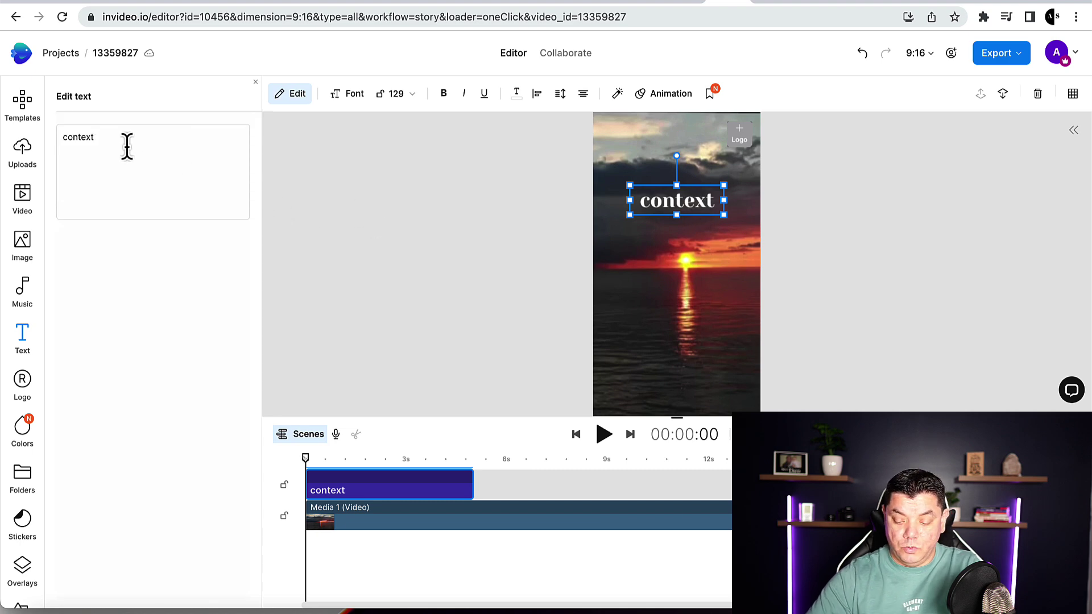
pyautogui.press('BackSpace')
pyautogui.press('BackSpace')
pyautogui.press('BackSpace')
pyautogui.press('BackSpace')
pyautogui.press('BackSpace')
pyautogui.write('When he says he loves ')
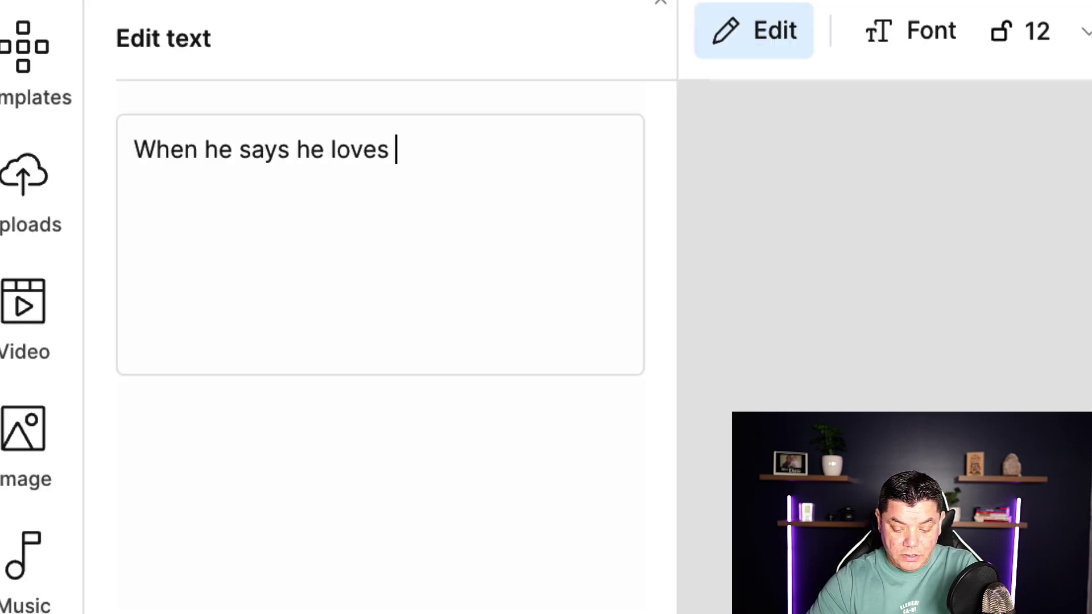
pyautogui.write('you, what he means is.....')
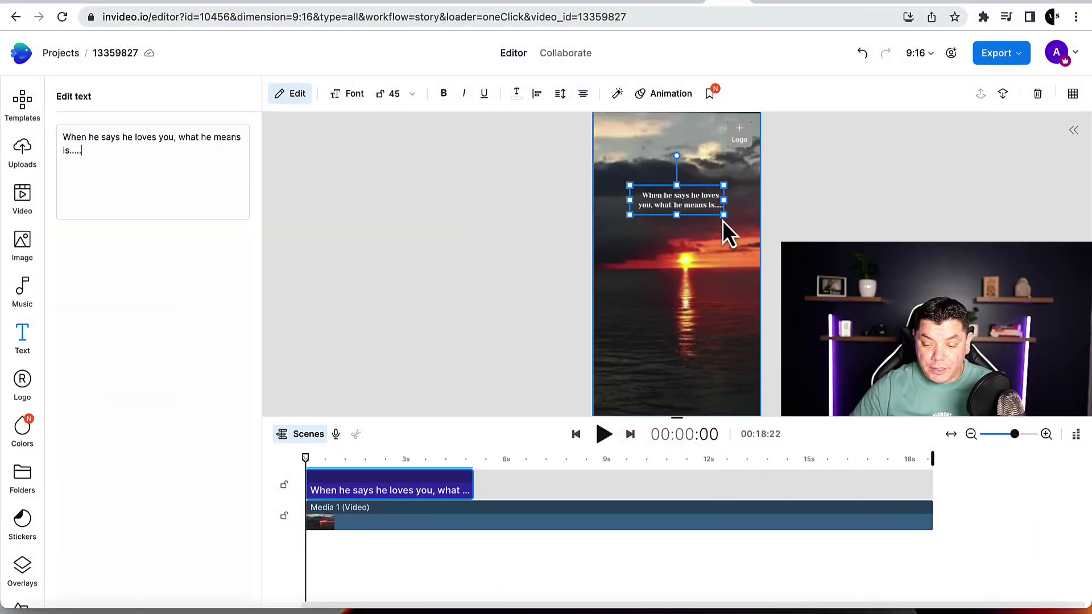
# Step: Enlarge the caption to the frame width, make it bold and nudge it slightly up
pyautogui.moveTo(724, 216); pyautogui.dragTo(810, 241)
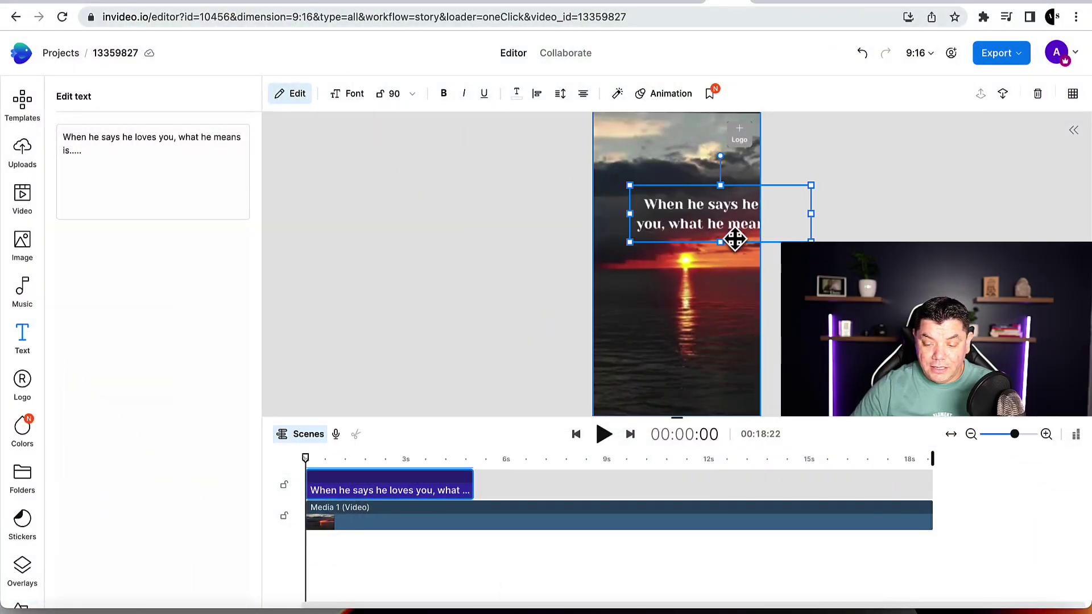
pyautogui.moveTo(723, 216); pyautogui.dragTo(697, 197)
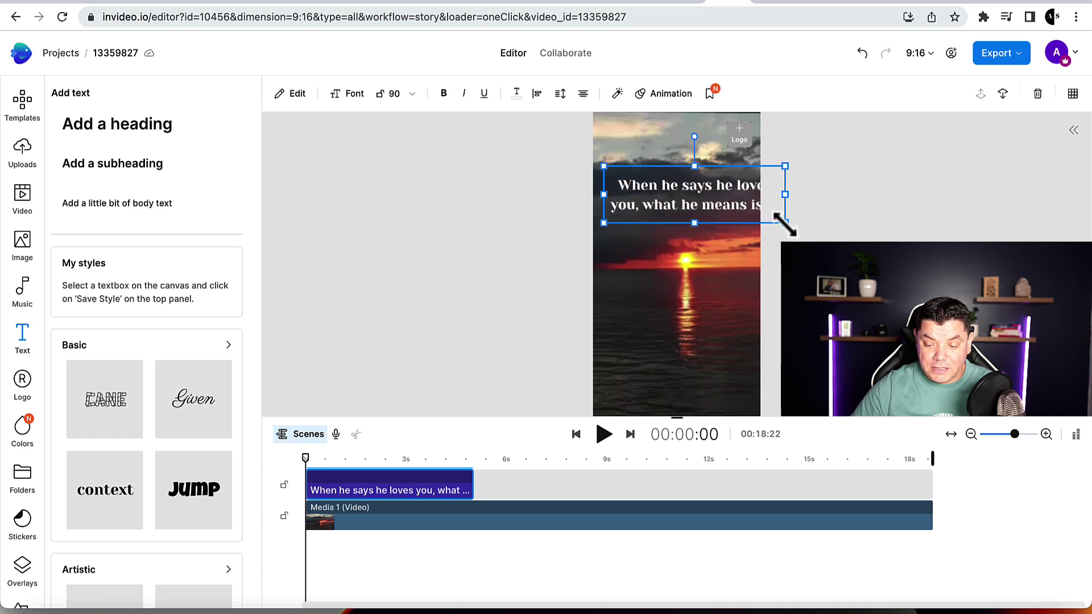
pyautogui.moveTo(785, 225); pyautogui.dragTo(840, 241)
pyautogui.moveTo(840, 203); pyautogui.dragTo(694, 215)
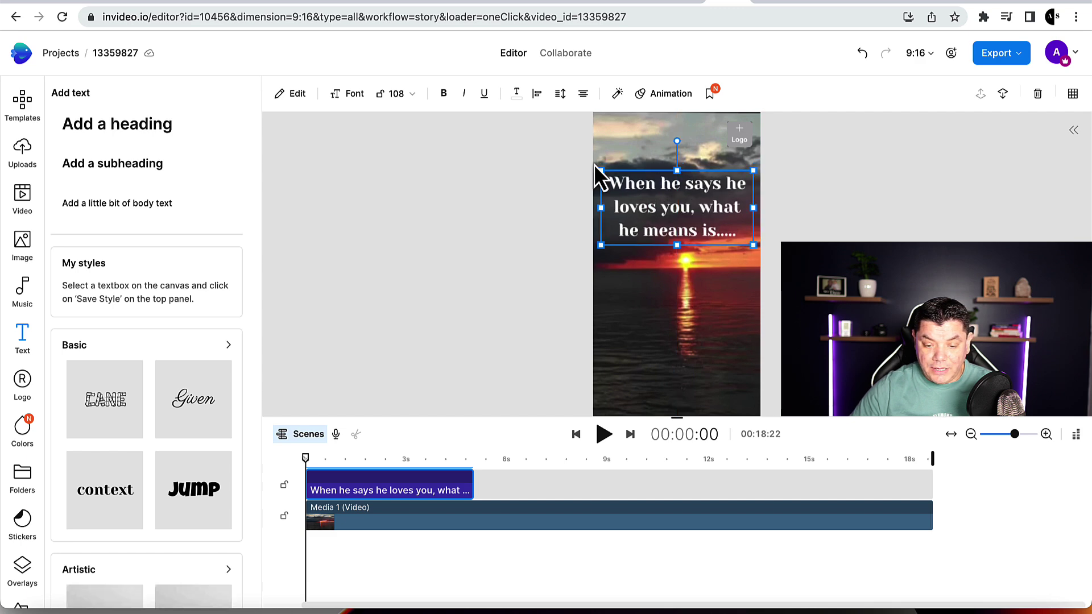
pyautogui.click(450, 97)
pyautogui.click(697, 214)
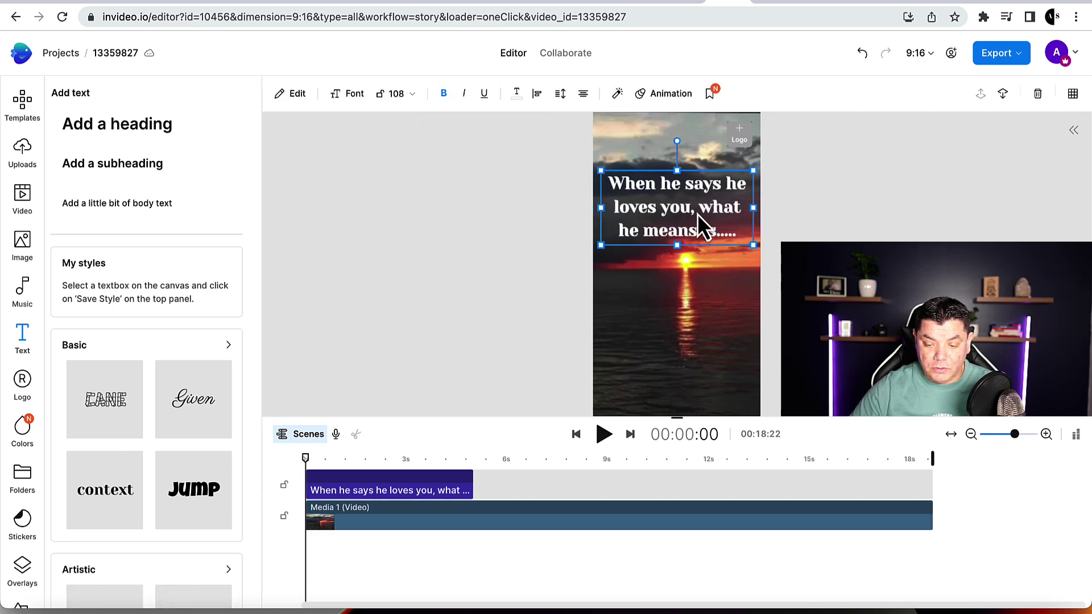
pyautogui.moveTo(697, 214); pyautogui.dragTo(695, 210)
# Step: Give the caption a Back flip from left entrance and preview it to about 10 seconds
pyautogui.click(670, 93)
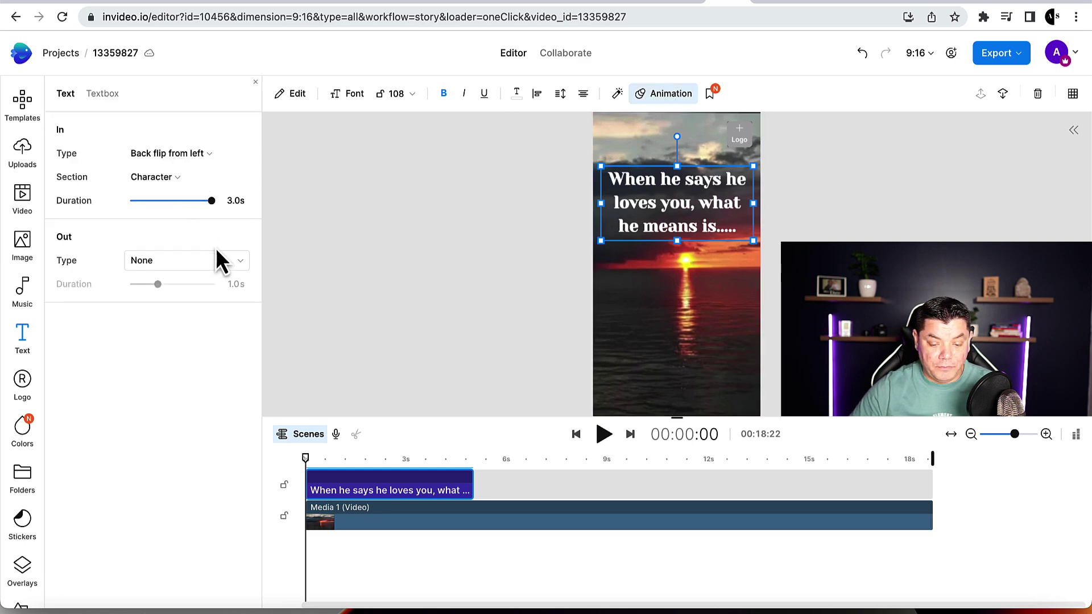
pyautogui.click(604, 434)
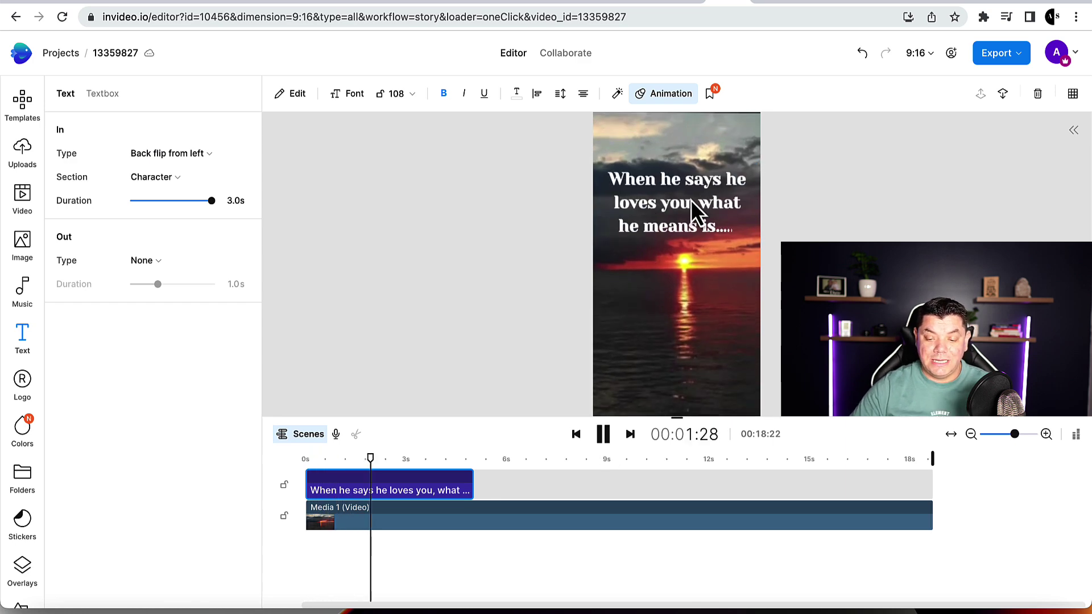
pyautogui.click(603, 435)
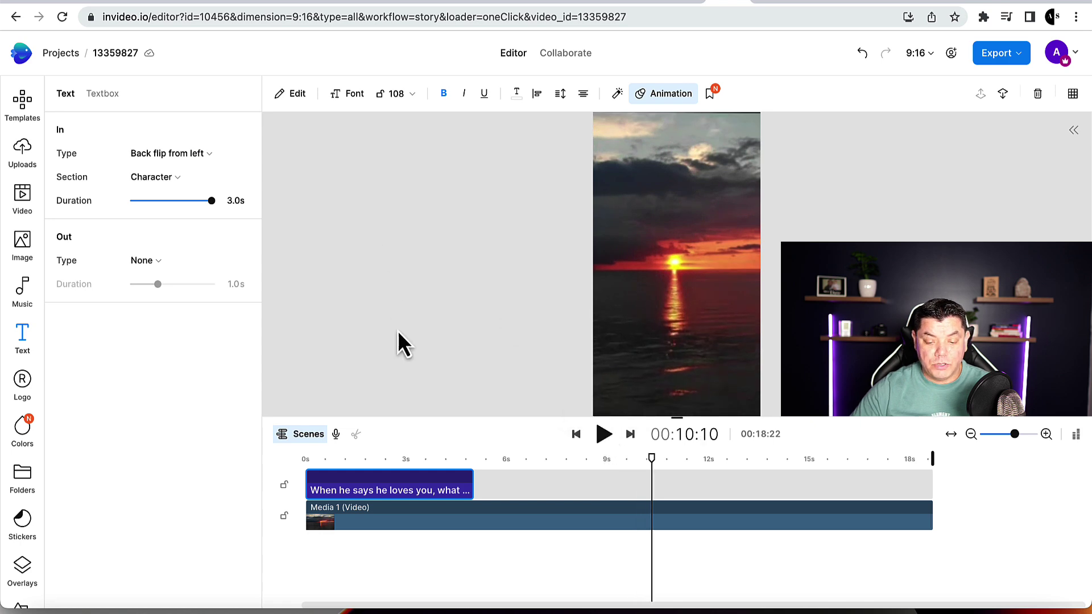
# Step: Duplicate the caption to about 12s and trim the sunset clip to end at 16s
pyautogui.rightClick(429, 508)
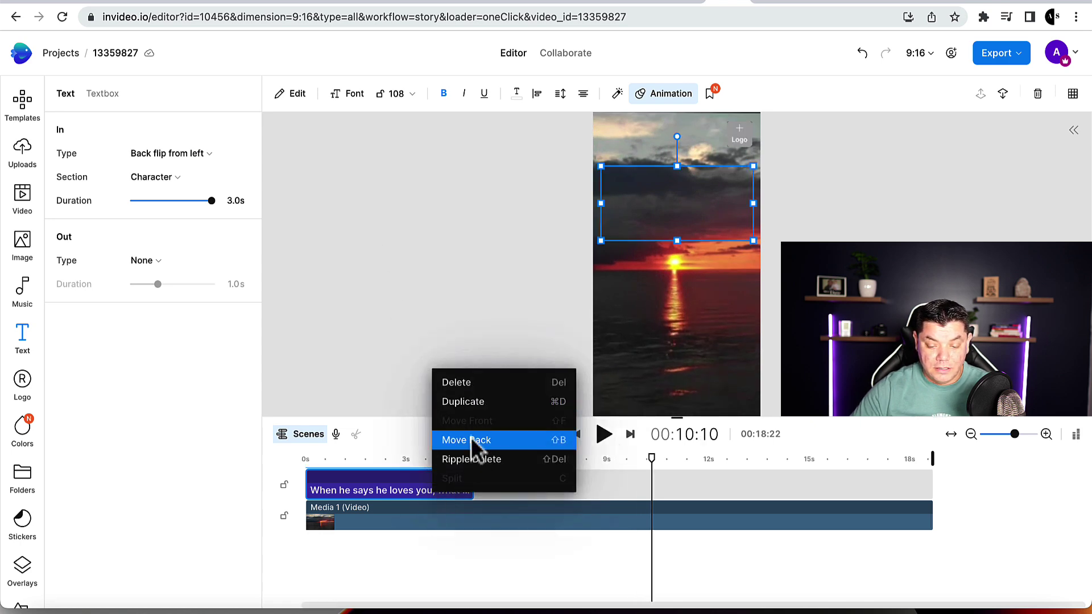
pyautogui.click(474, 405)
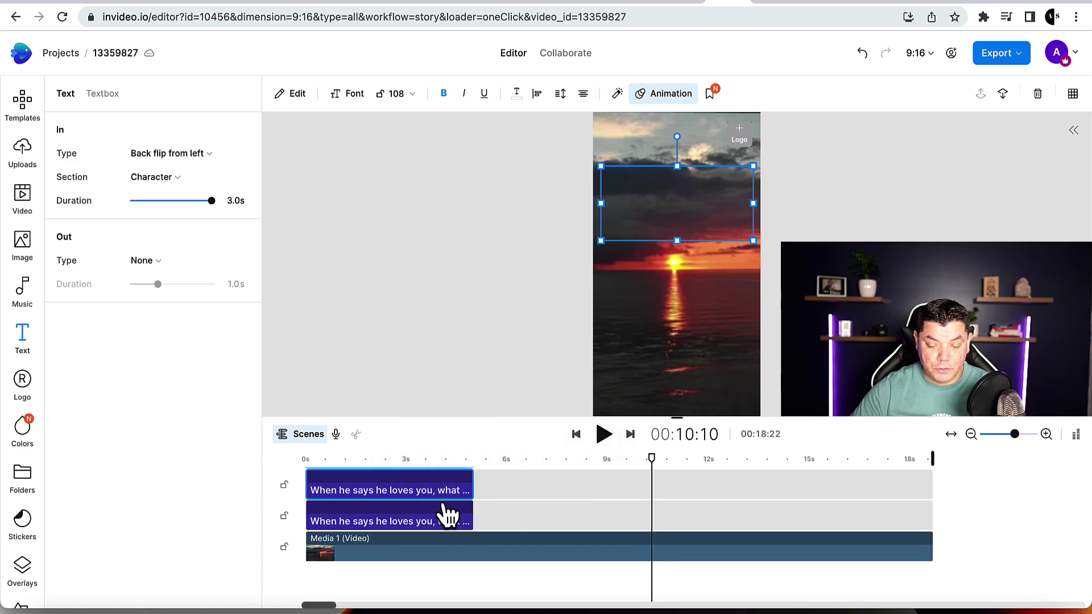
pyautogui.moveTo(442, 519); pyautogui.dragTo(819, 476)
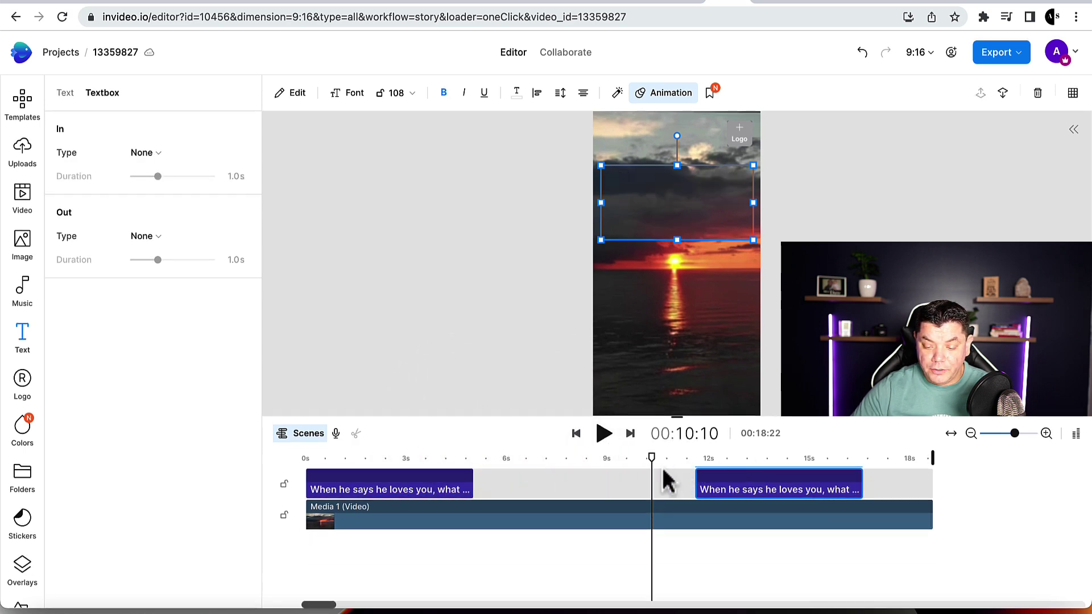
pyautogui.moveTo(654, 463); pyautogui.dragTo(862, 453)
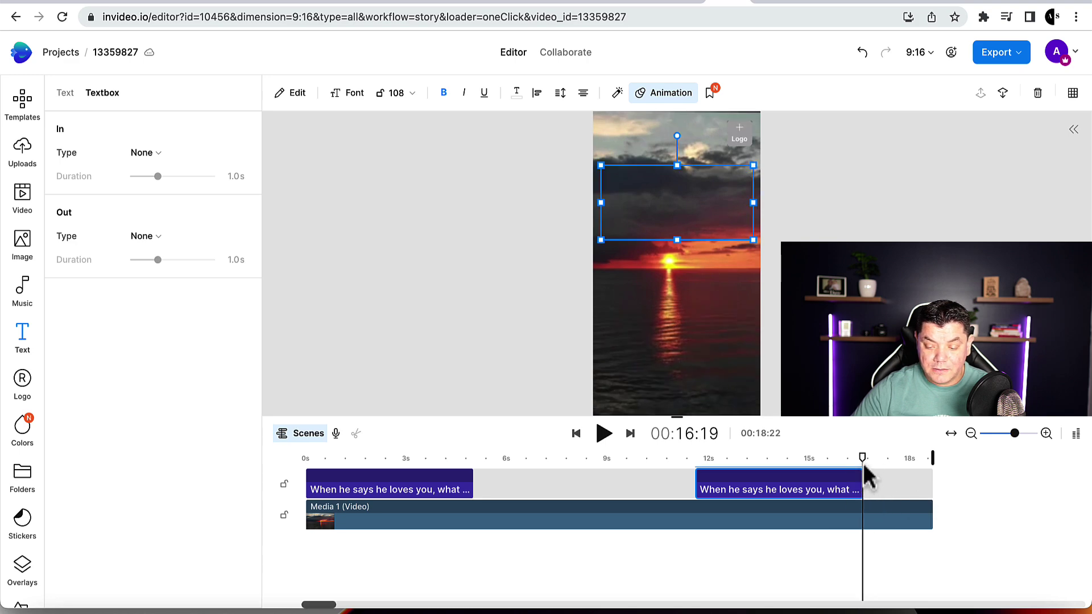
pyautogui.click(922, 520)
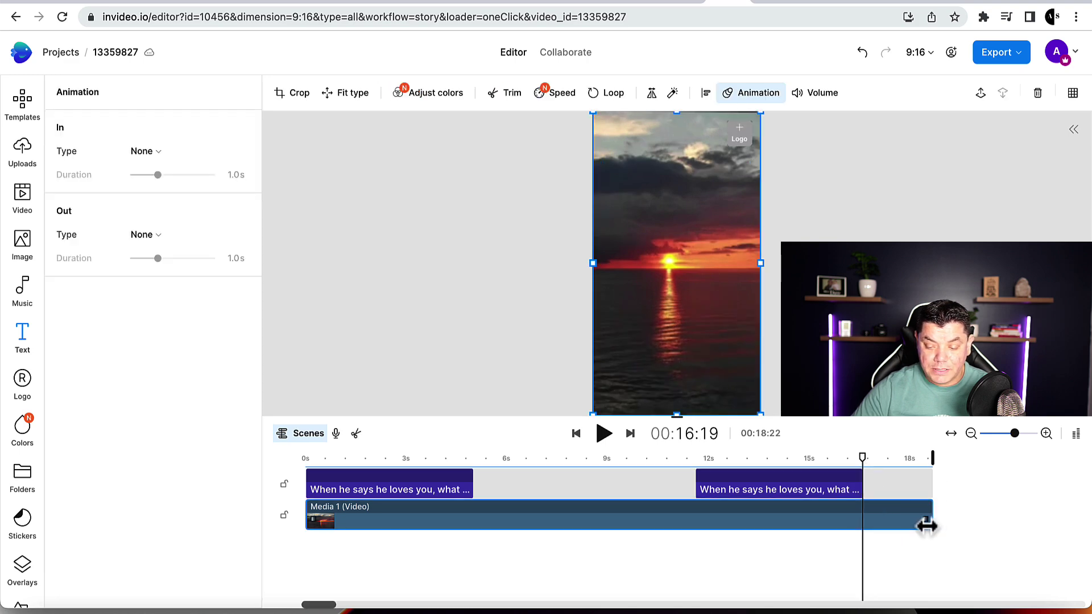
pyautogui.moveTo(929, 519); pyautogui.dragTo(862, 522)
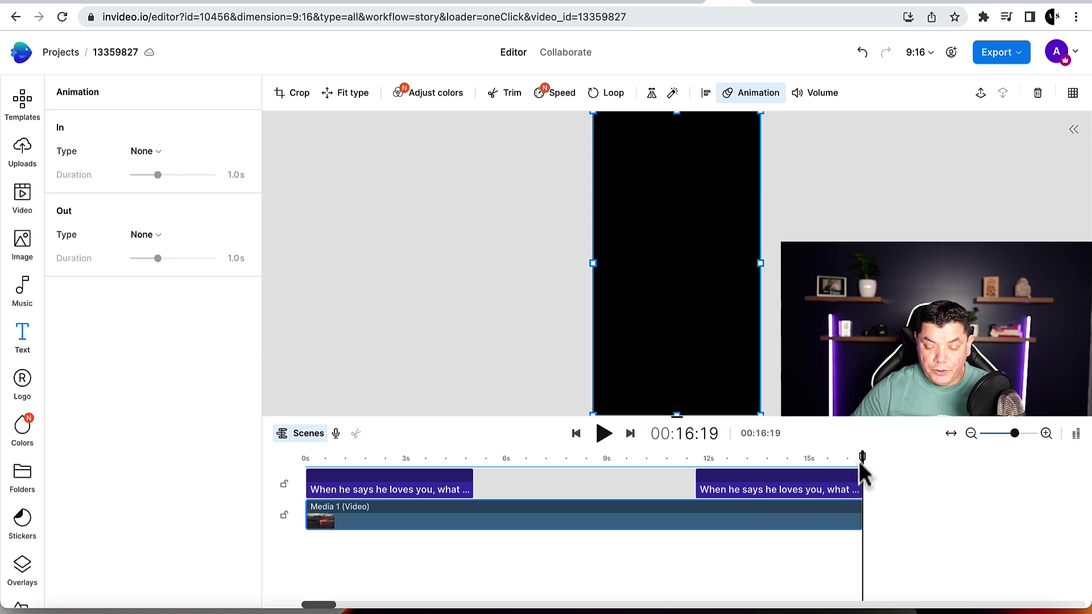
# Step: Open the duplicate caption's text for editing and select all of it
pyautogui.click(841, 491)
pyautogui.moveTo(860, 458); pyautogui.dragTo(756, 458)
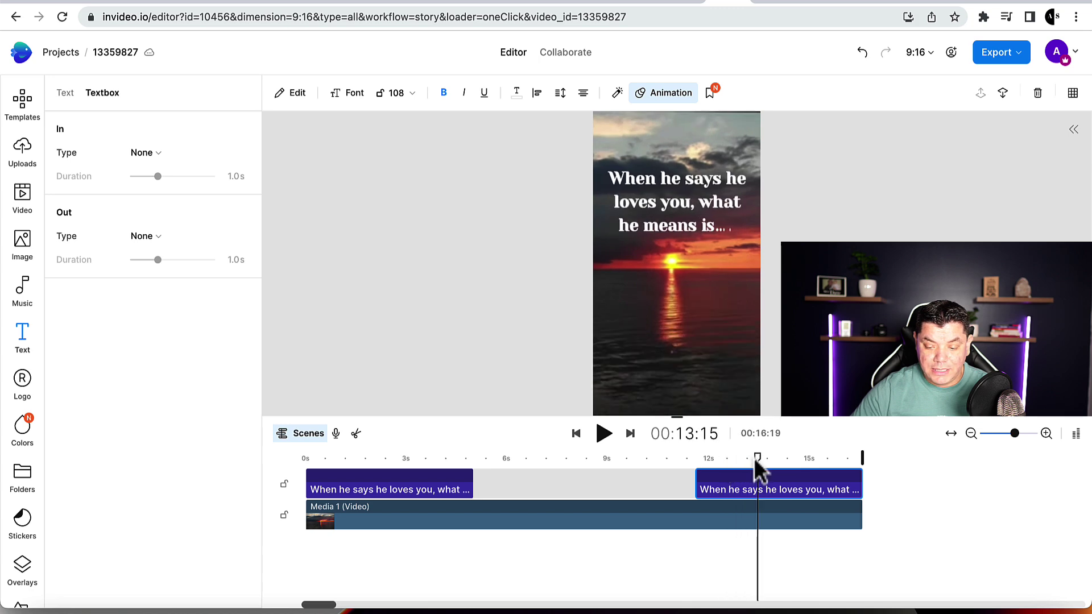
pyautogui.click(796, 494)
pyautogui.click(797, 494)
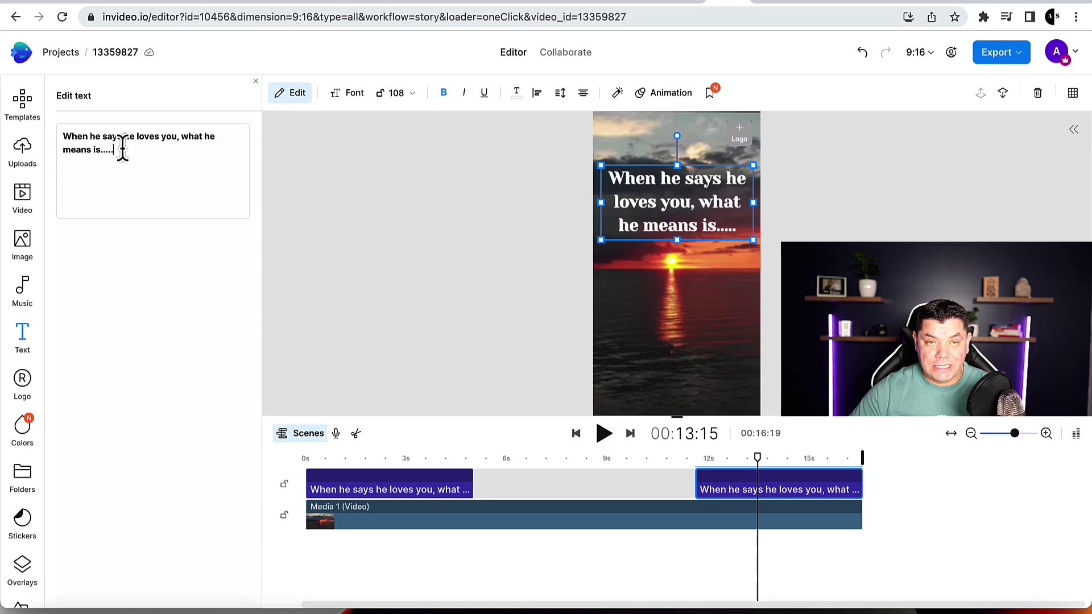
pyautogui.moveTo(130, 156); pyautogui.dragTo(71, 139)
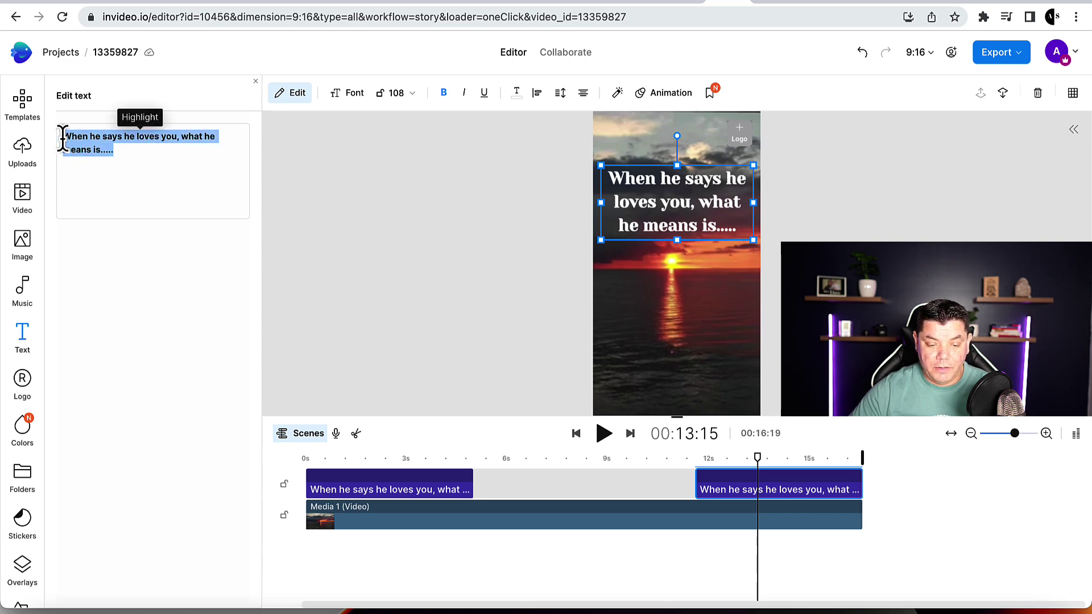
# Step: Type the second caption 'He want you to tell him how you love him too!'
pyautogui.write('H')
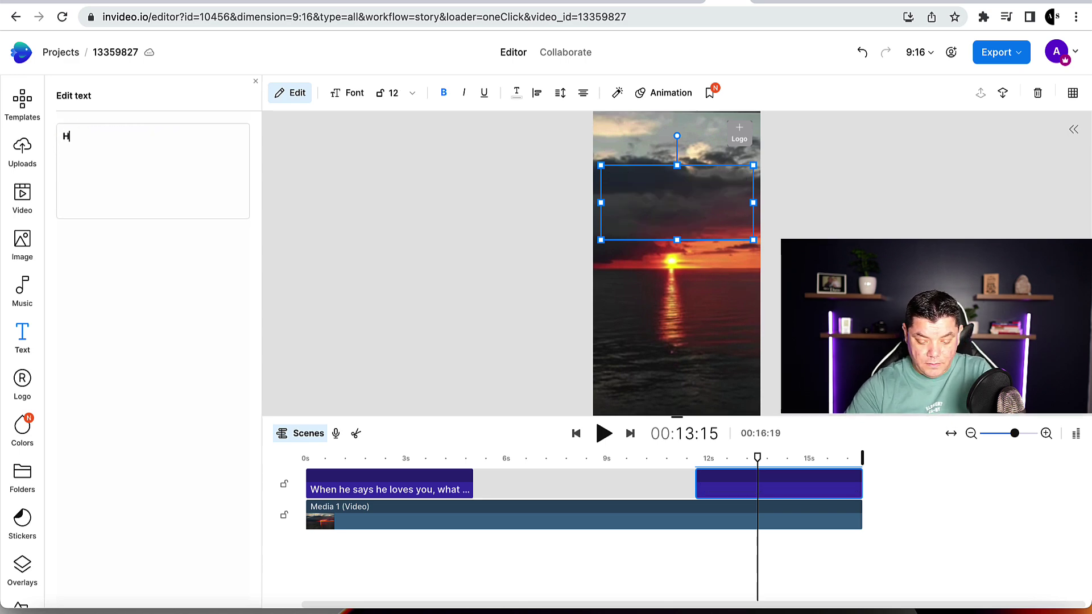
pyautogui.write('e want you to tell hime')
pyautogui.press('BackSpace')
pyautogui.write('how')
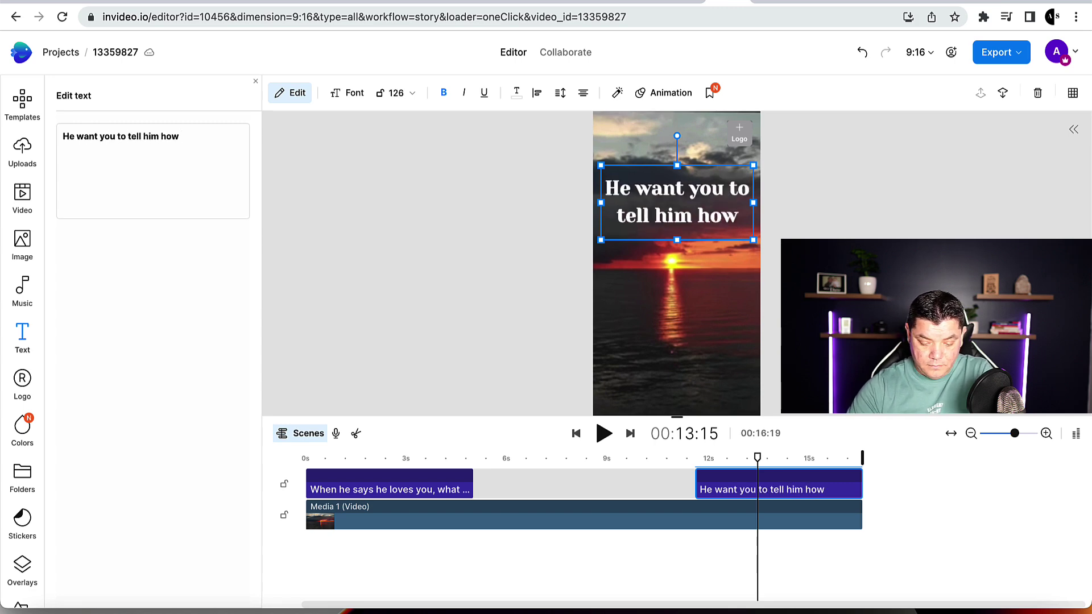
pyautogui.write(' you you love him too!')
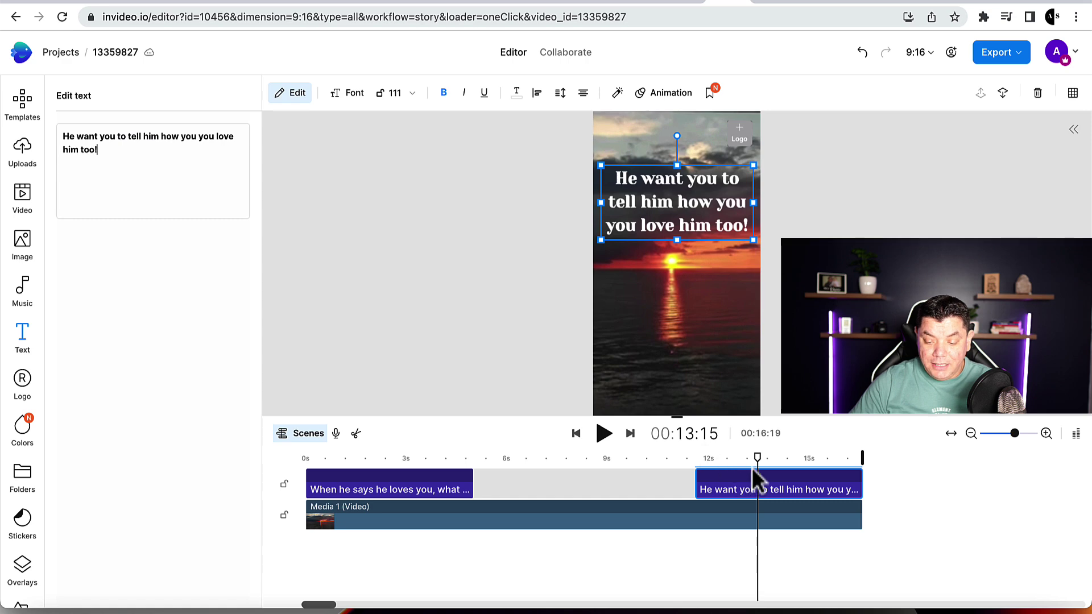
pyautogui.moveTo(759, 462); pyautogui.dragTo(419, 453)
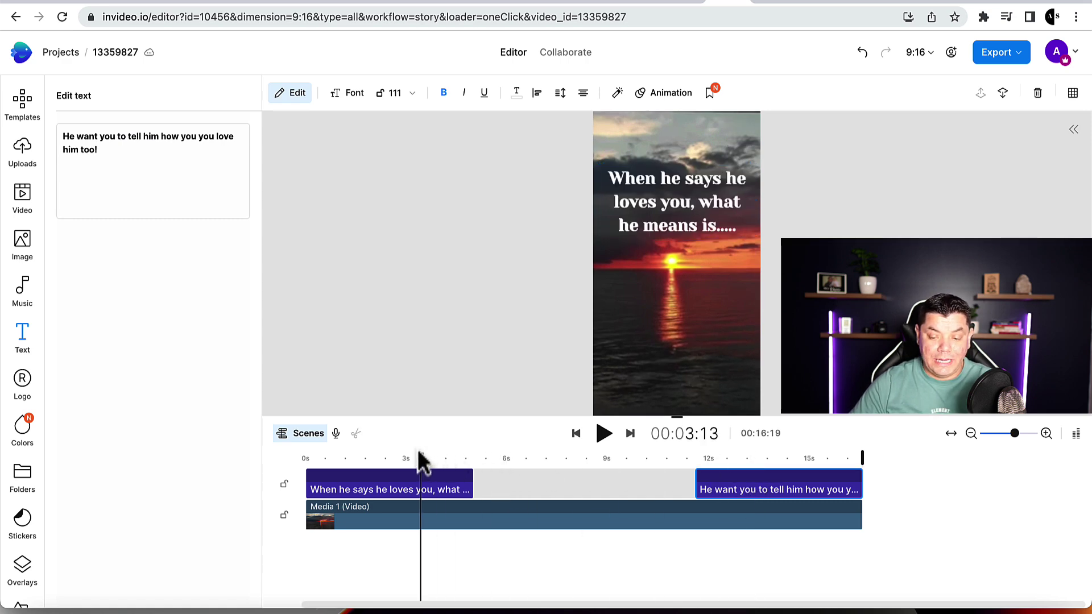
pyautogui.moveTo(419, 454); pyautogui.dragTo(787, 478)
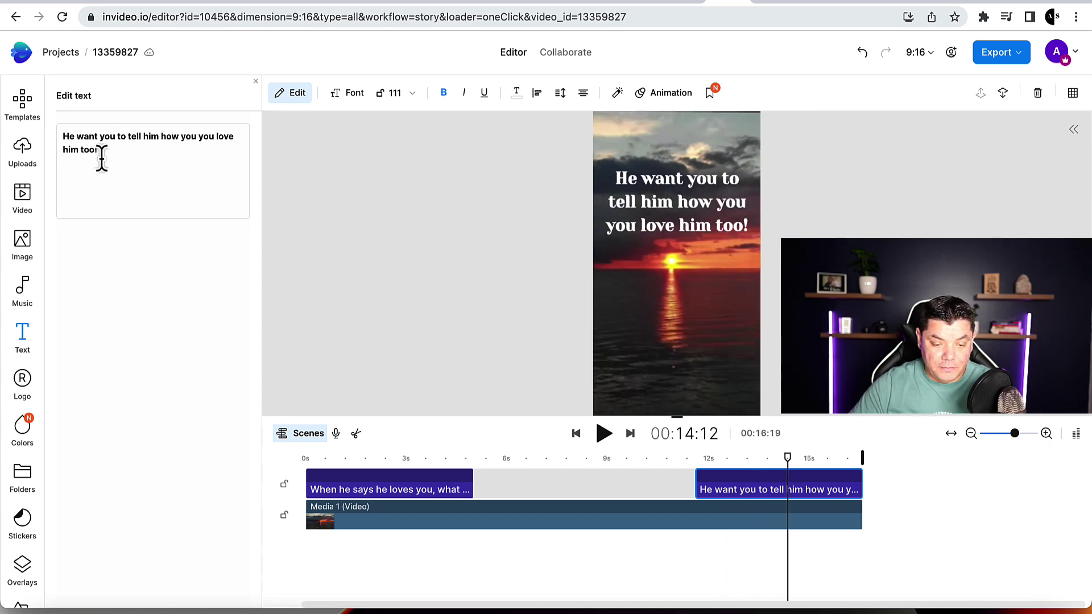
# Step: Correct it to 'He wants ... how much you love him too!' and undo the accidental resize
pyautogui.click(99, 140)
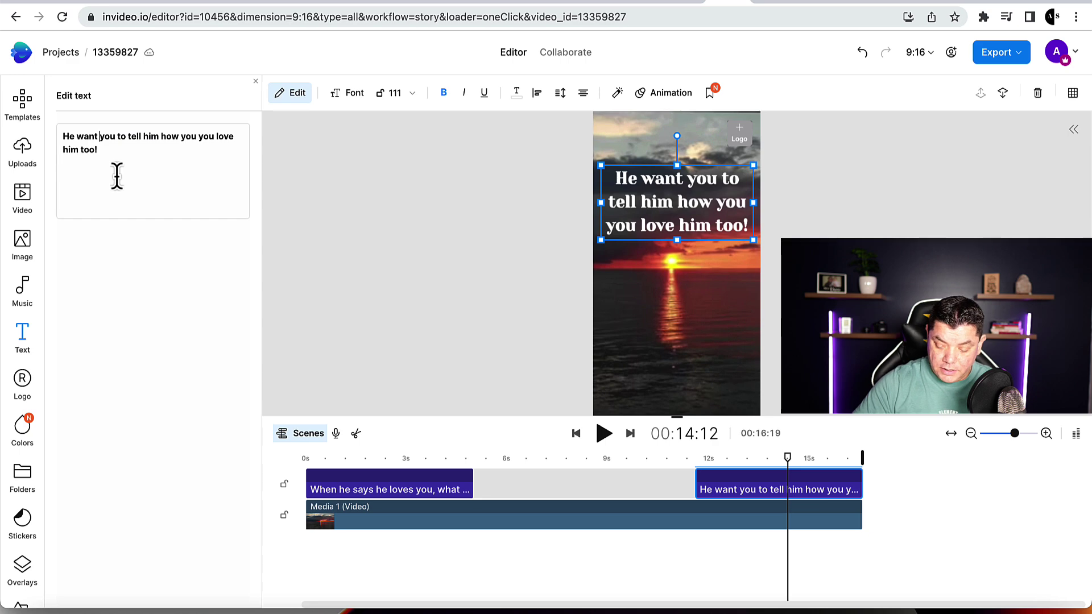
pyautogui.write('s')
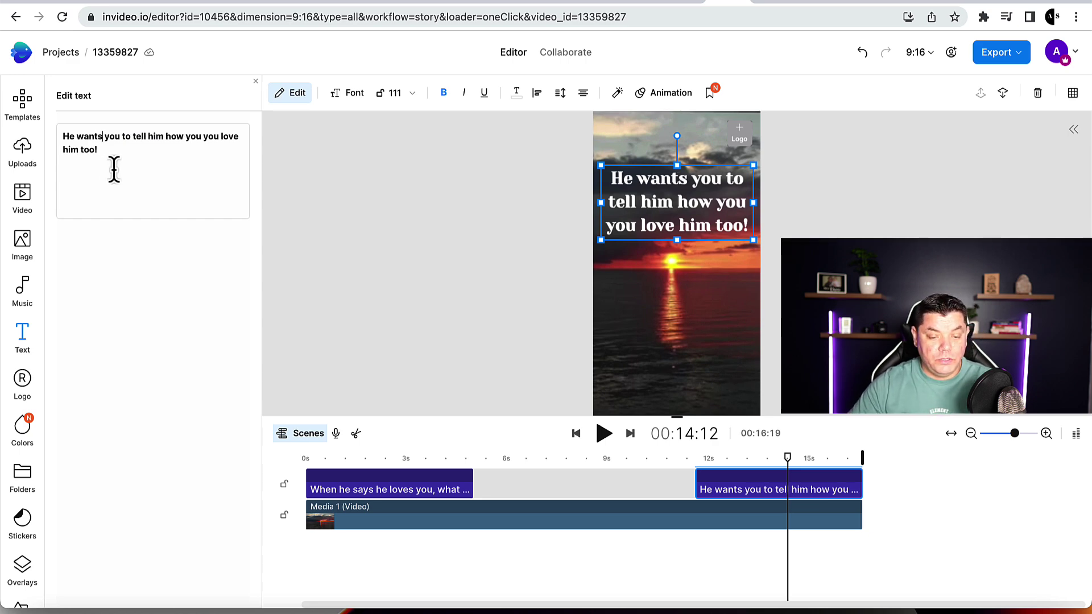
pyautogui.click(186, 137)
pyautogui.write('mu')
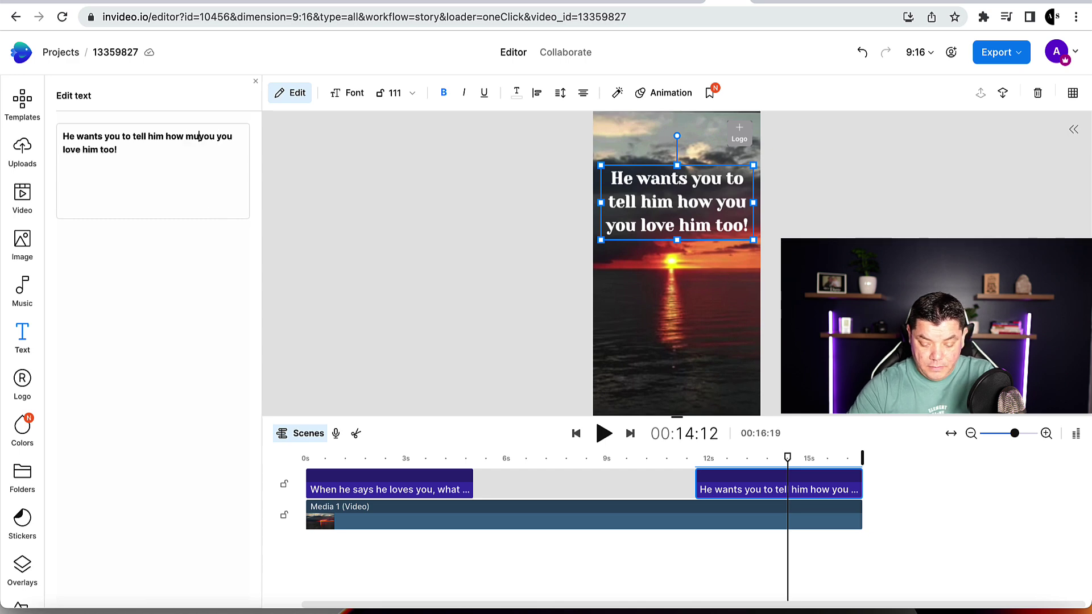
pyautogui.write('ch')
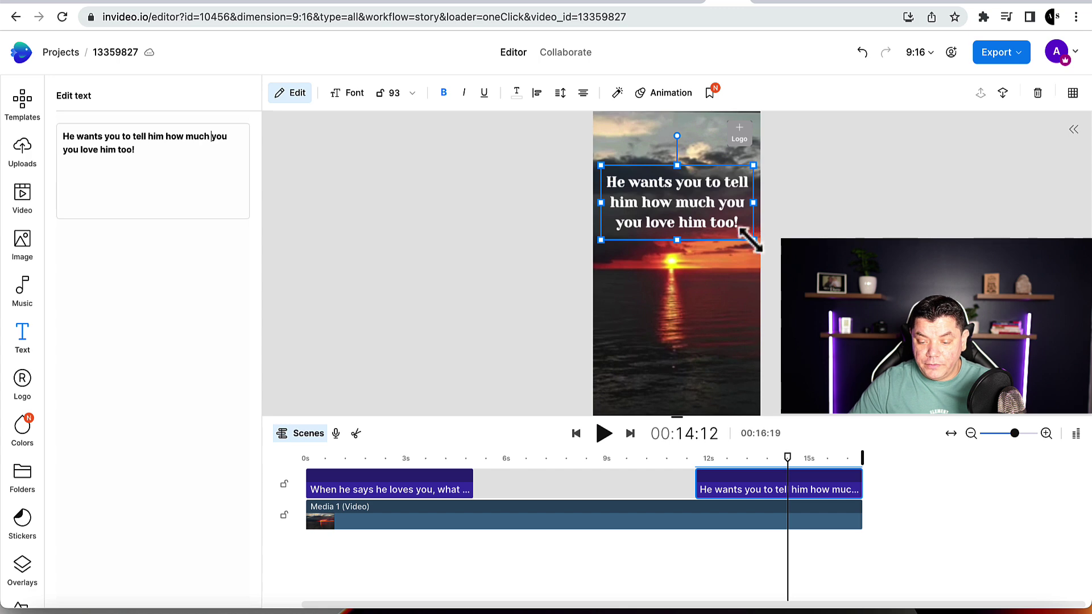
pyautogui.moveTo(752, 240); pyautogui.dragTo(776, 251)
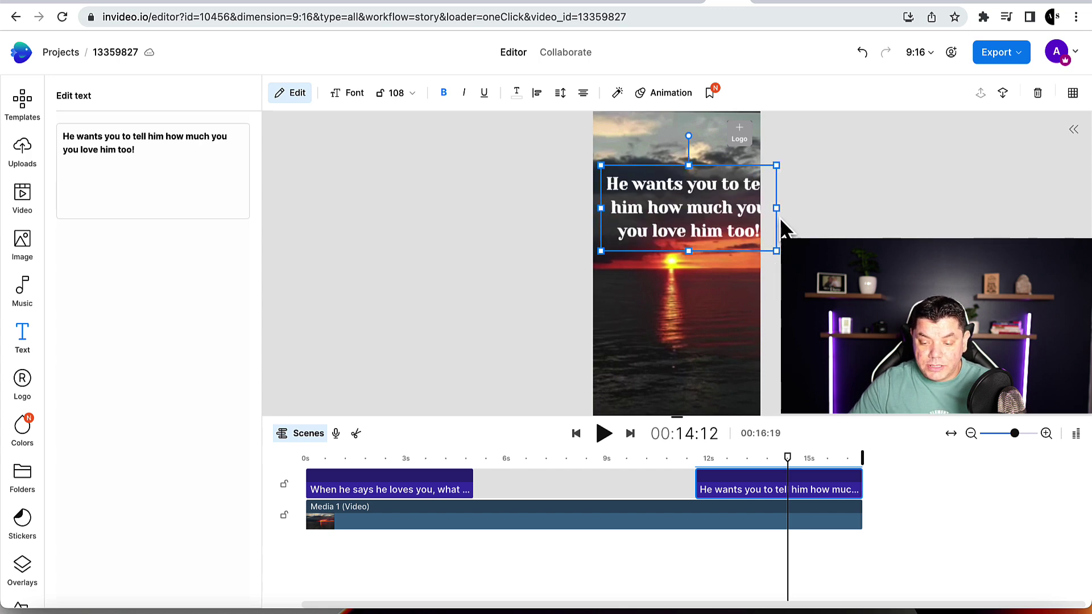
pyautogui.hotkey('ctrl', 'z')
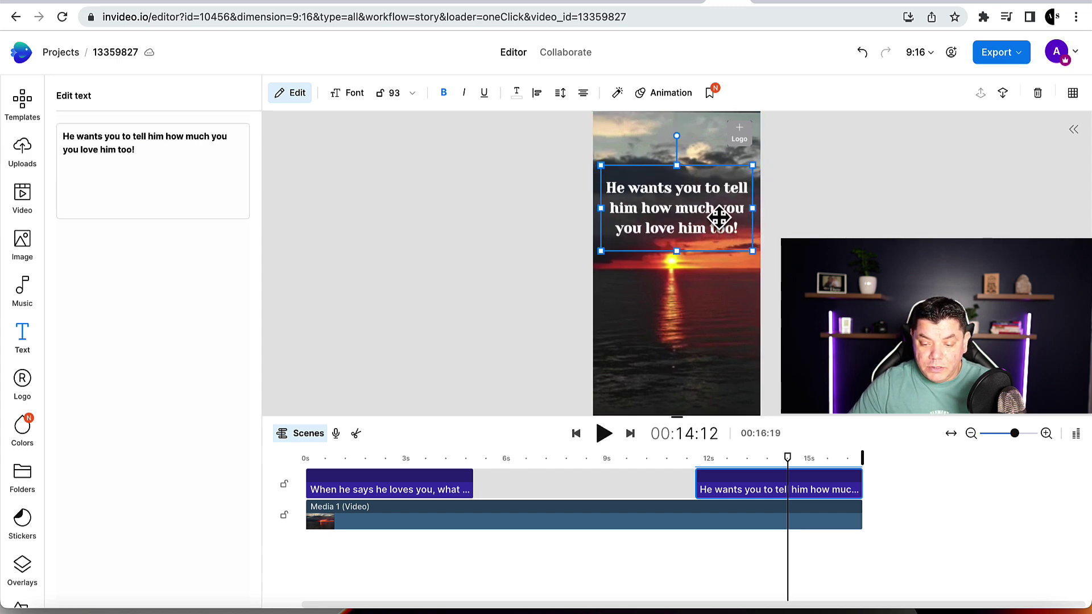
pyautogui.moveTo(787, 459); pyautogui.dragTo(300, 433)
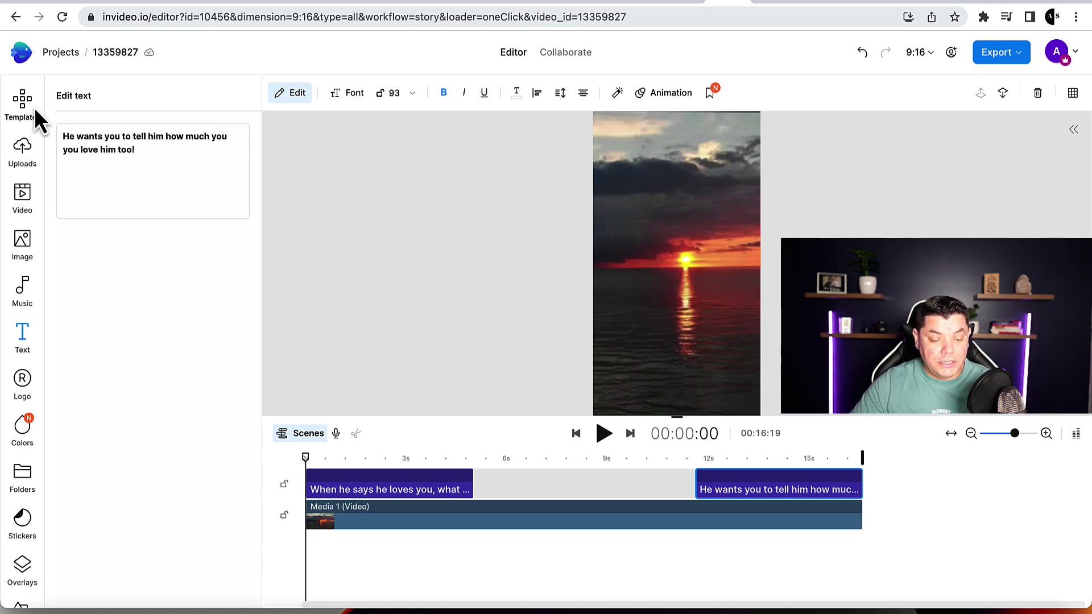
# Step: Browse the music library by mood to the Relaxing category
pyautogui.click(26, 301)
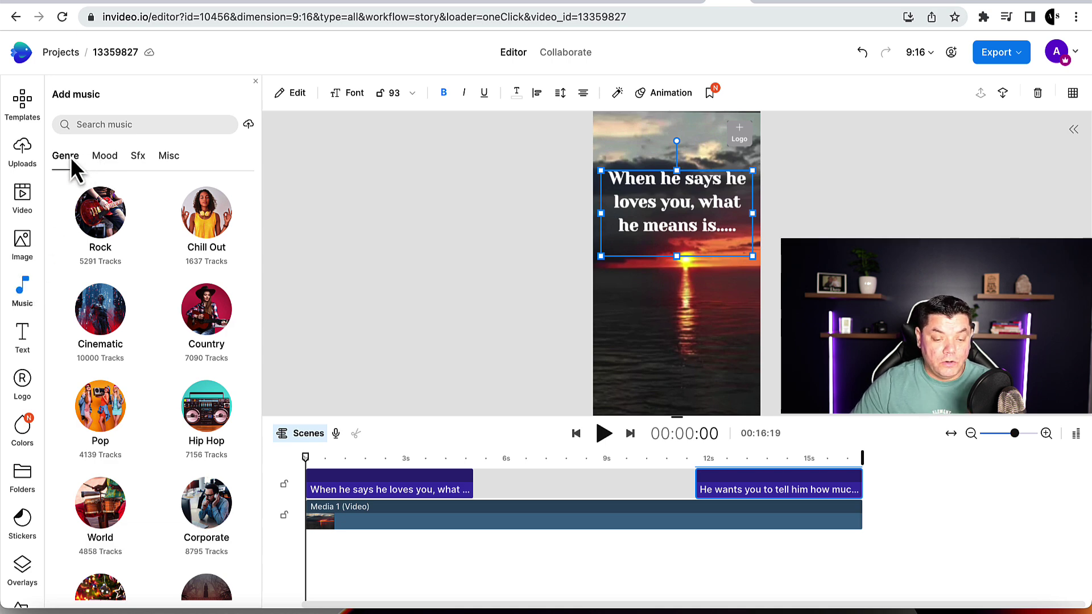
pyautogui.click(105, 157)
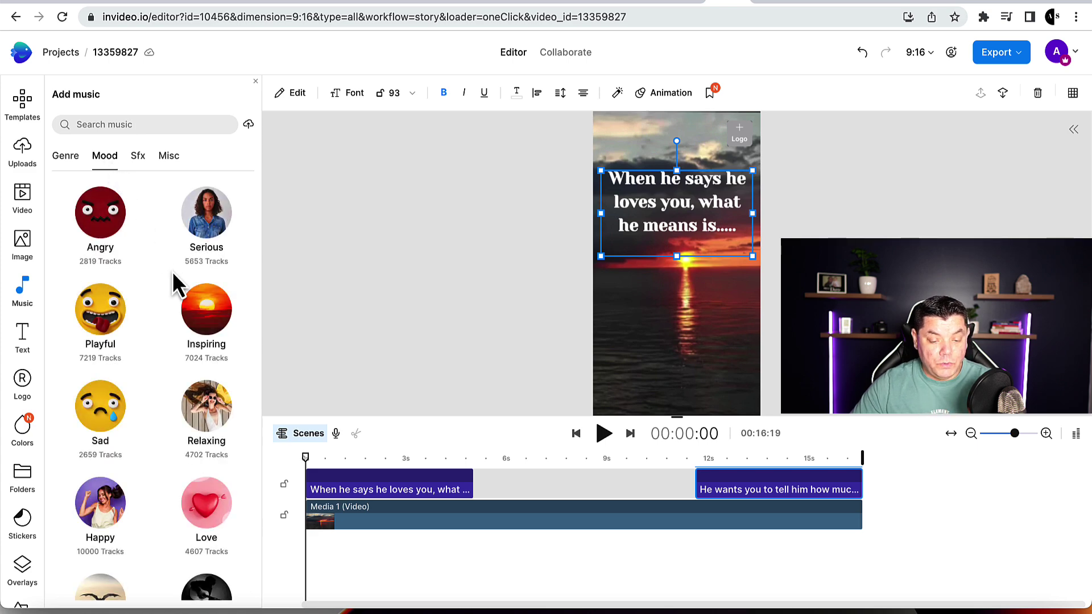
pyautogui.scroll(-1, 198, 335)
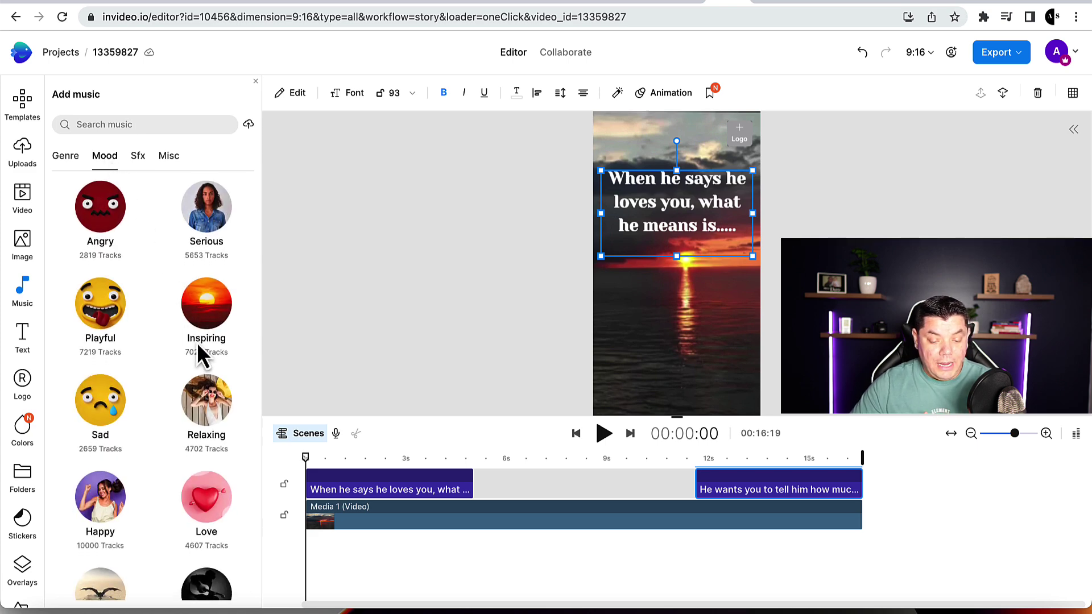
pyautogui.scroll(-1, 210, 381)
pyautogui.click(210, 387)
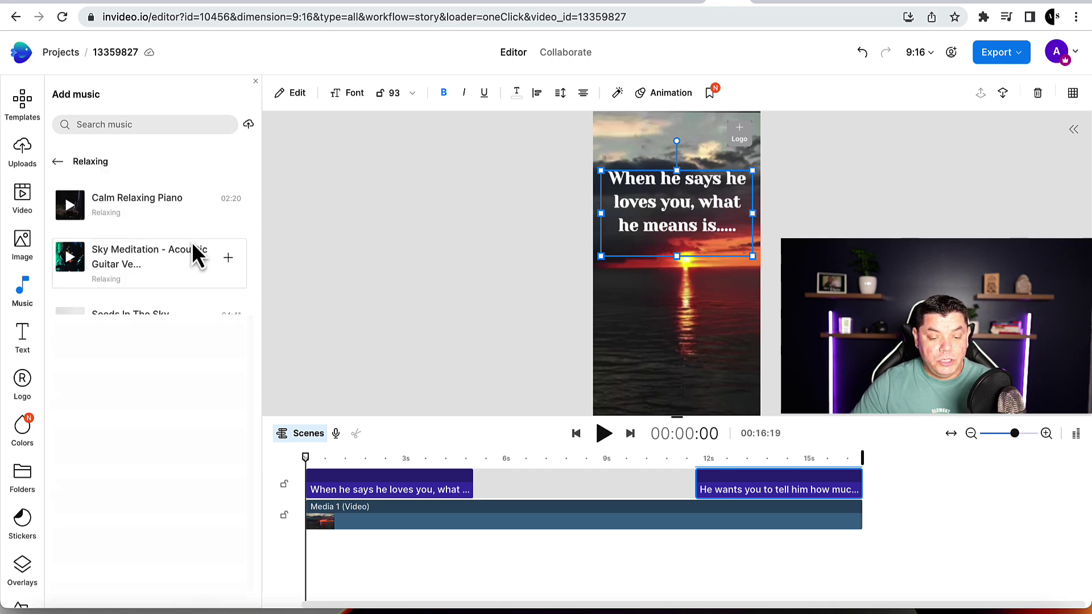
# Step: Preview Calm Relaxing Piano, Sky Meditation and Seeds In The Sky, then add Calm Relaxing Piano
pyautogui.click(71, 207)
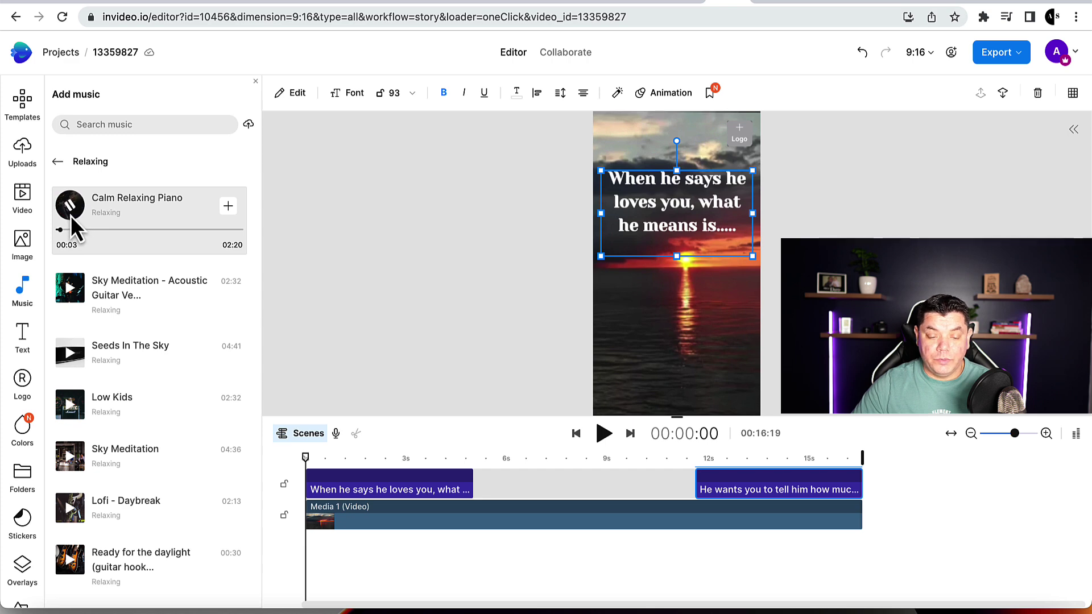
pyautogui.click(71, 207)
pyautogui.click(73, 258)
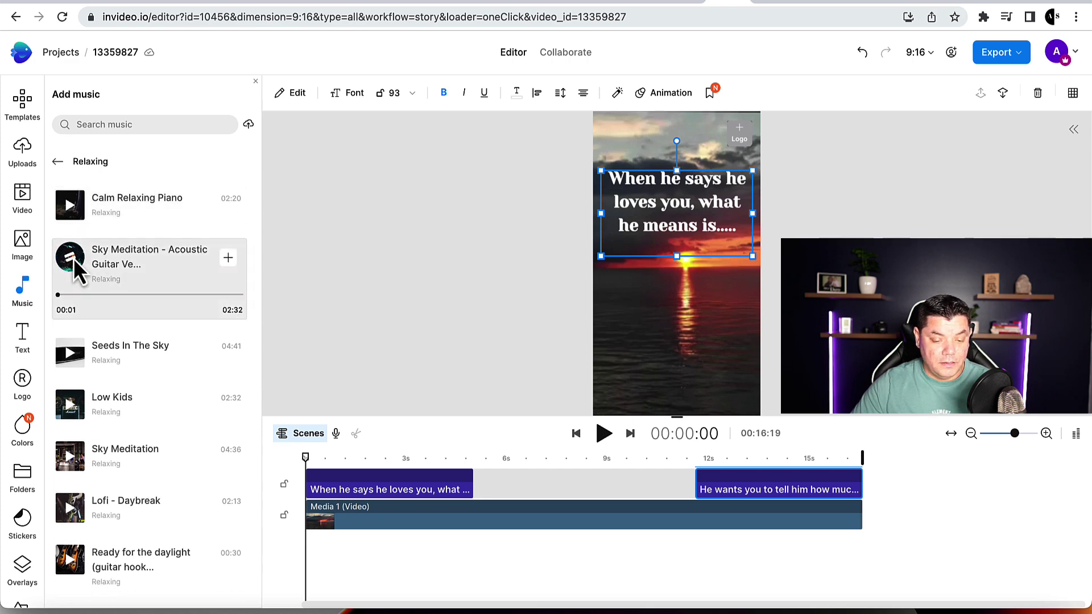
pyautogui.click(73, 258)
pyautogui.click(71, 323)
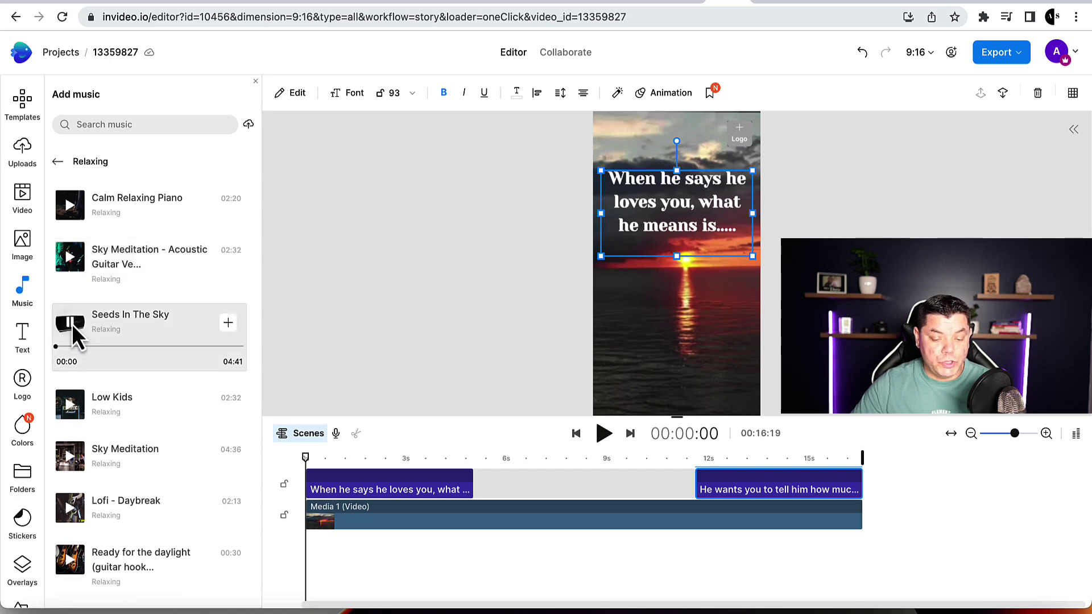
pyautogui.click(72, 323)
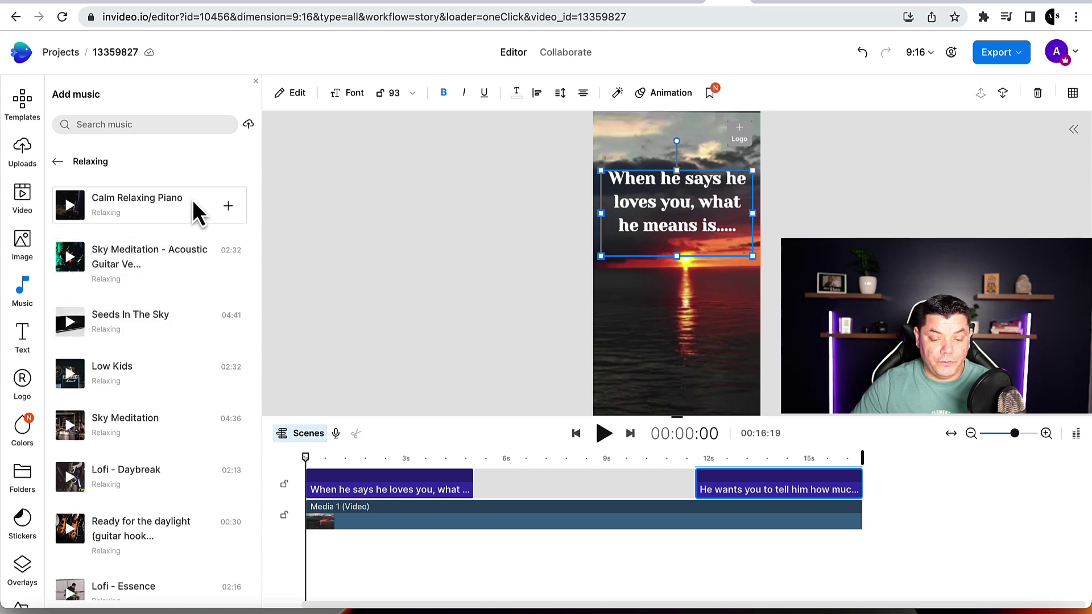
pyautogui.click(228, 206)
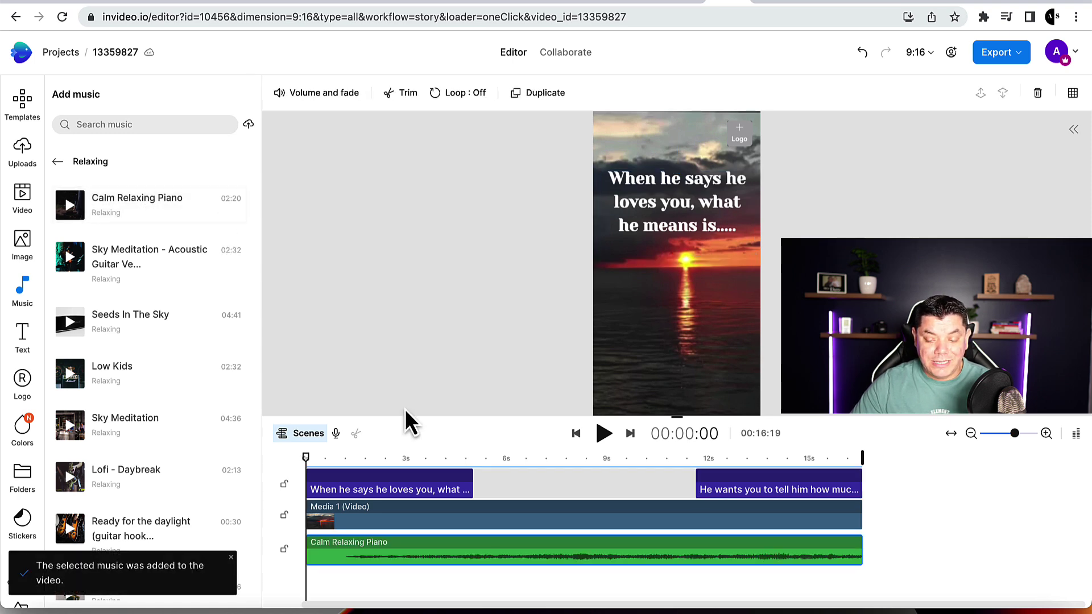
# Step: Play the video with the piano music, rewind to about 2 seconds, and show the voiceover options
pyautogui.click(604, 434)
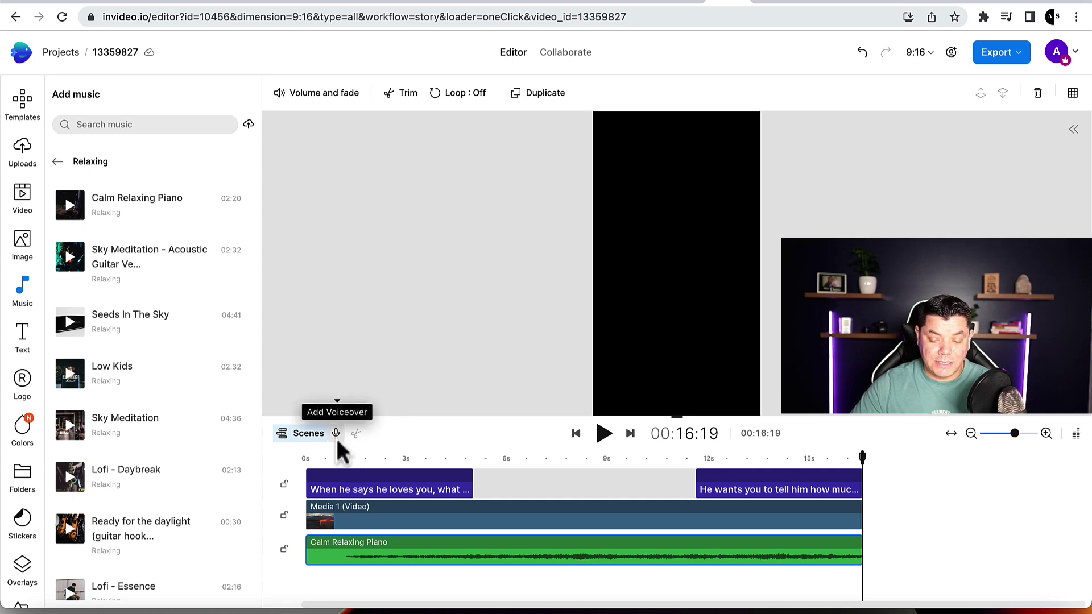
pyautogui.moveTo(859, 459); pyautogui.dragTo(381, 452)
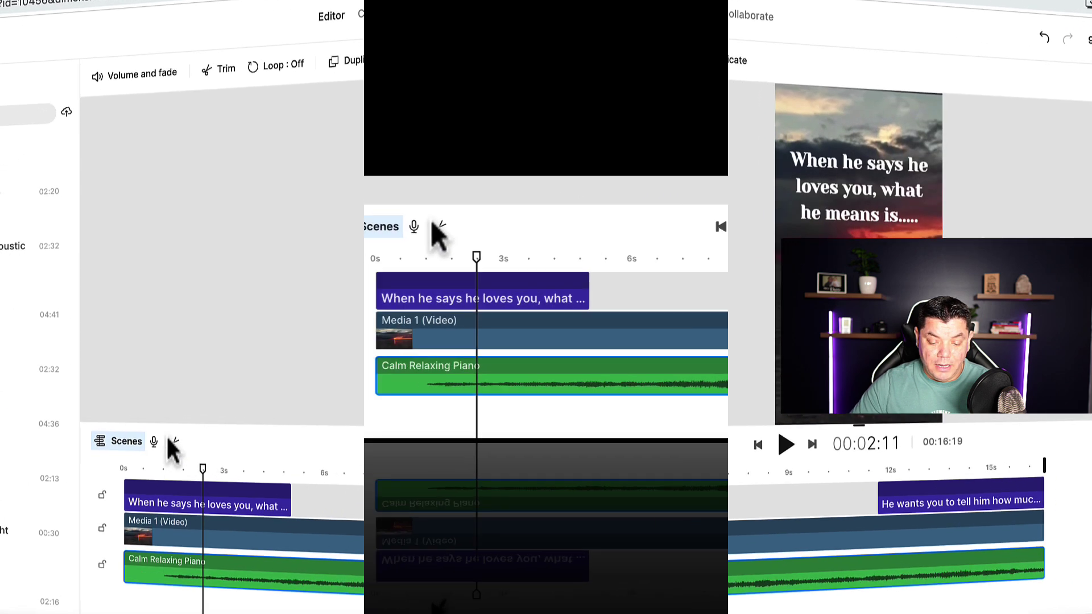
pyautogui.click(154, 442)
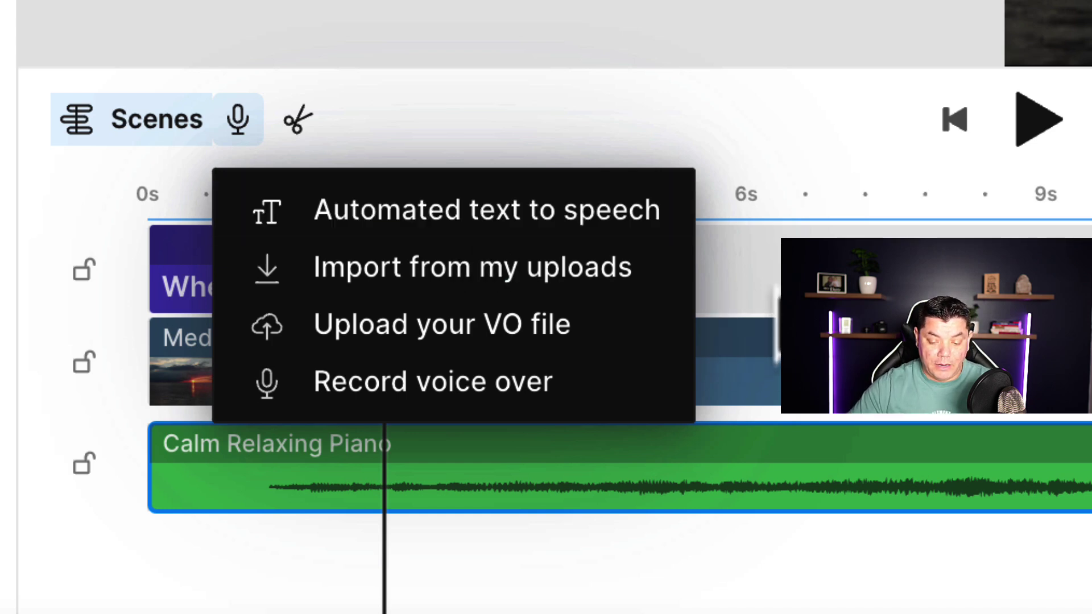
# Step: At about 0.5s, start an automated text-to-speech voiceover and paste the first caption as its script
pyautogui.click(741, 295)
pyautogui.moveTo(386, 205); pyautogui.dragTo(218, 232)
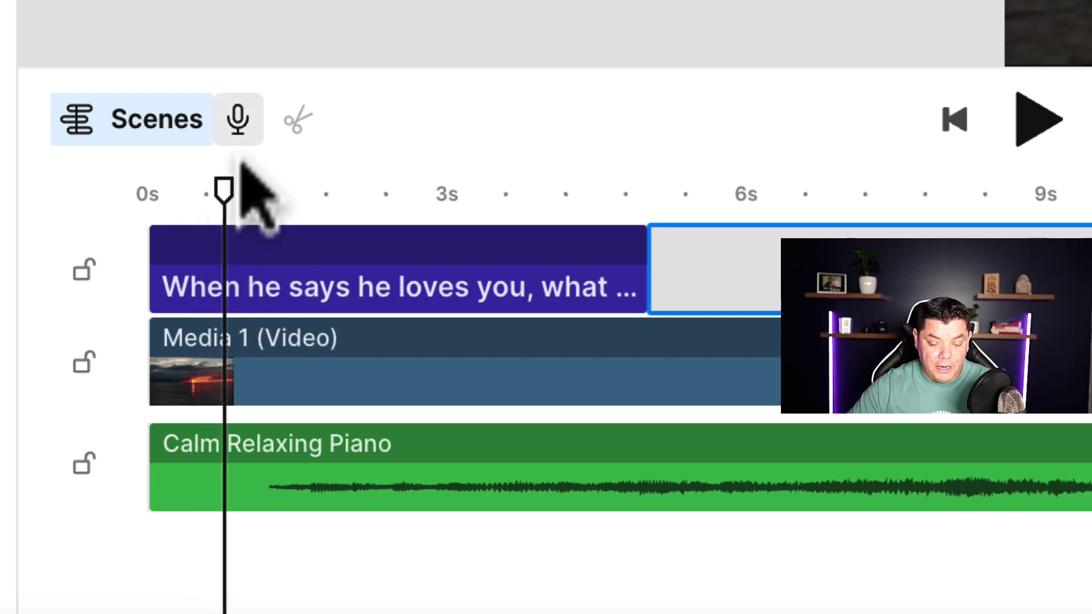
pyautogui.click(241, 136)
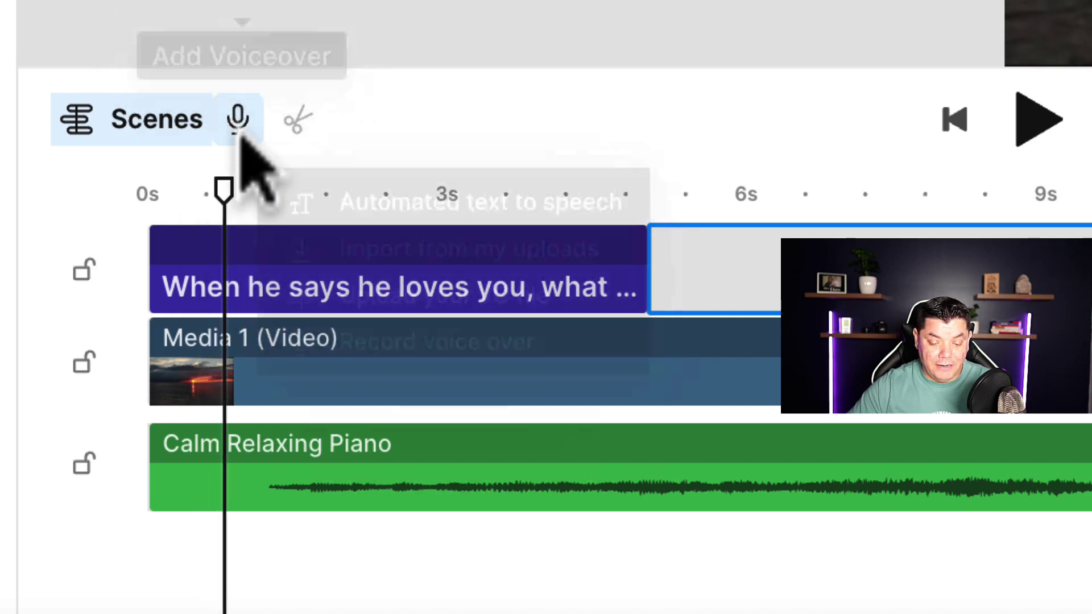
pyautogui.click(367, 209)
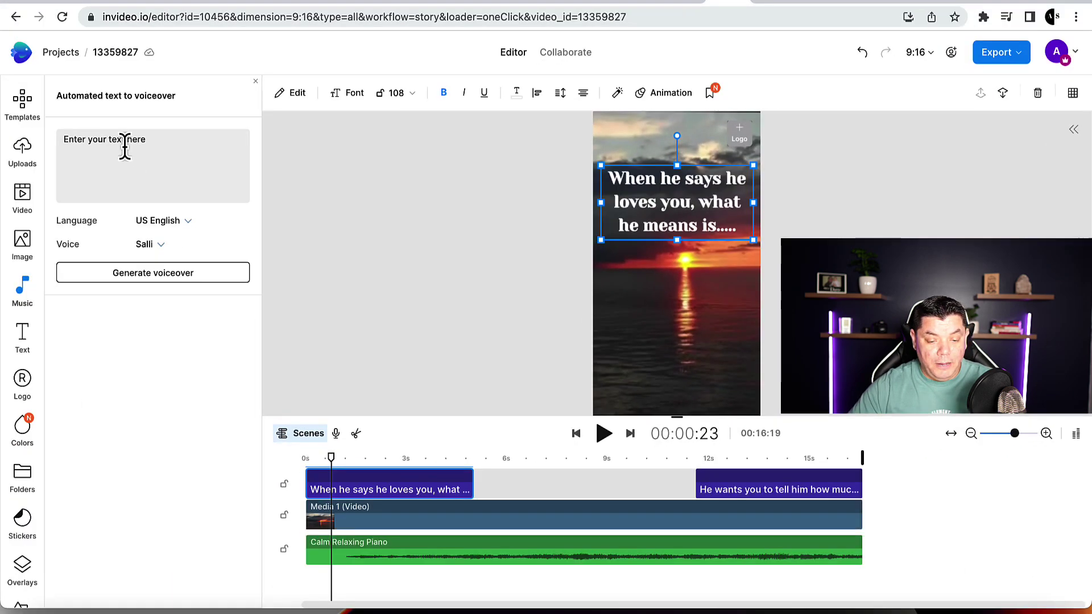
pyautogui.click(125, 147)
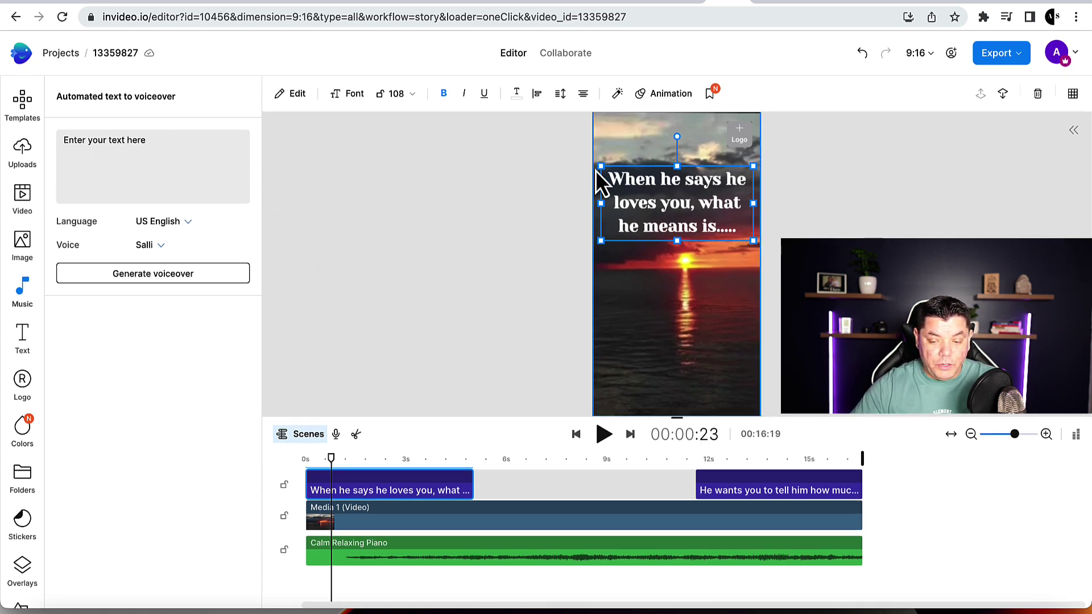
pyautogui.write('When he says he loves you, what he means is....')
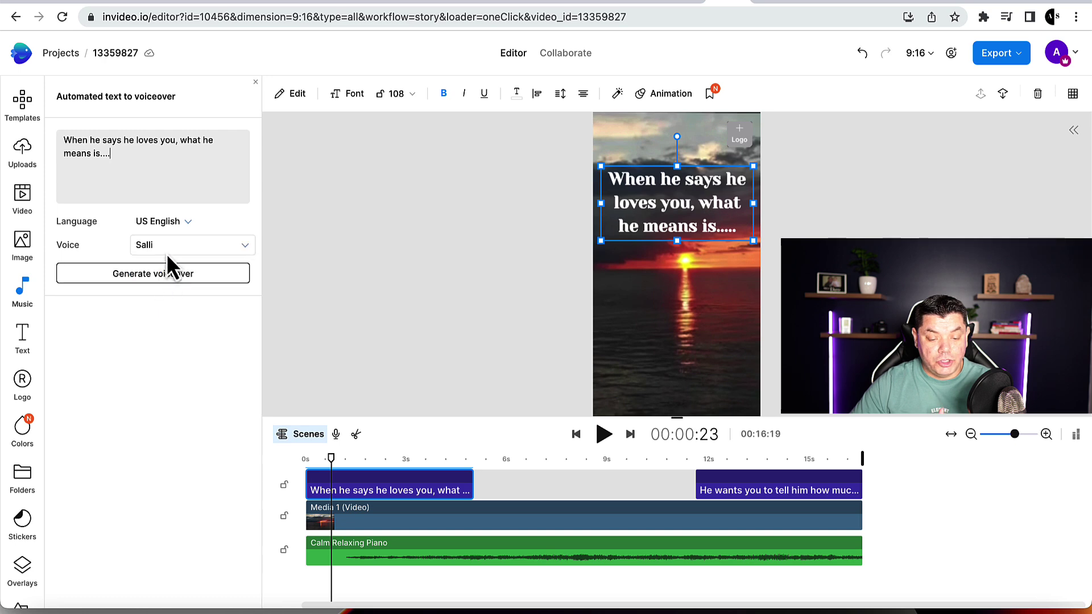
# Step: Generate the voiceover in the Matthew voice, preview it and add it to the timeline
pyautogui.click(165, 274)
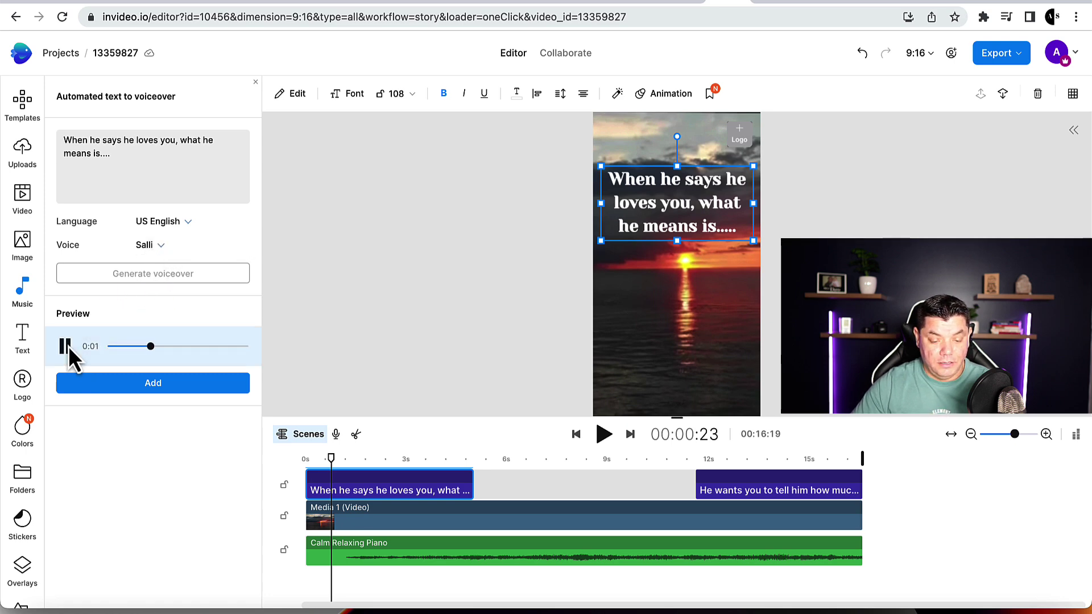
pyautogui.click(157, 246)
pyautogui.click(190, 296)
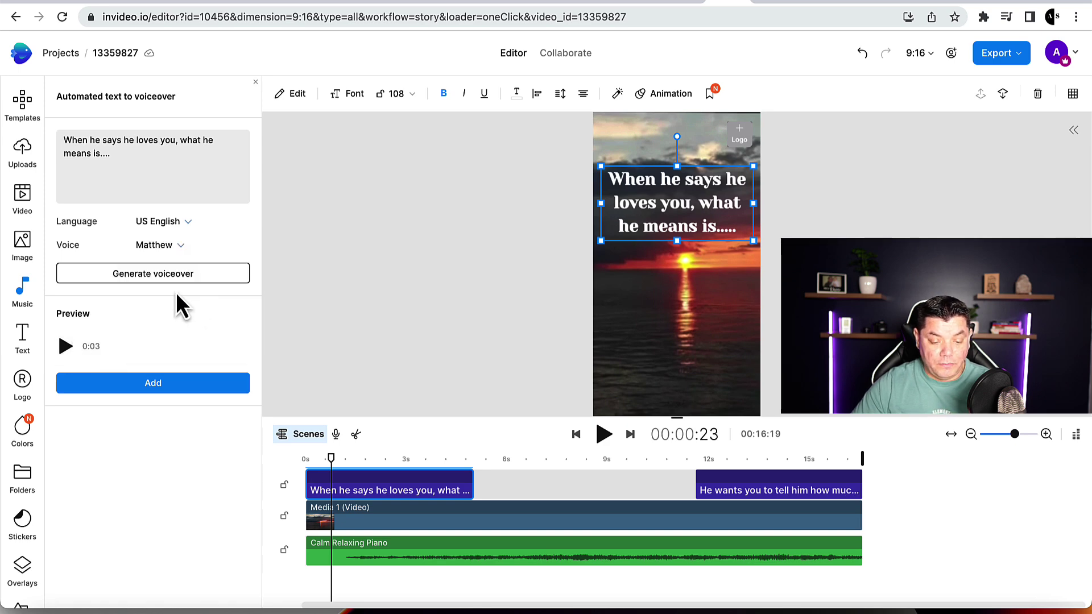
pyautogui.click(65, 347)
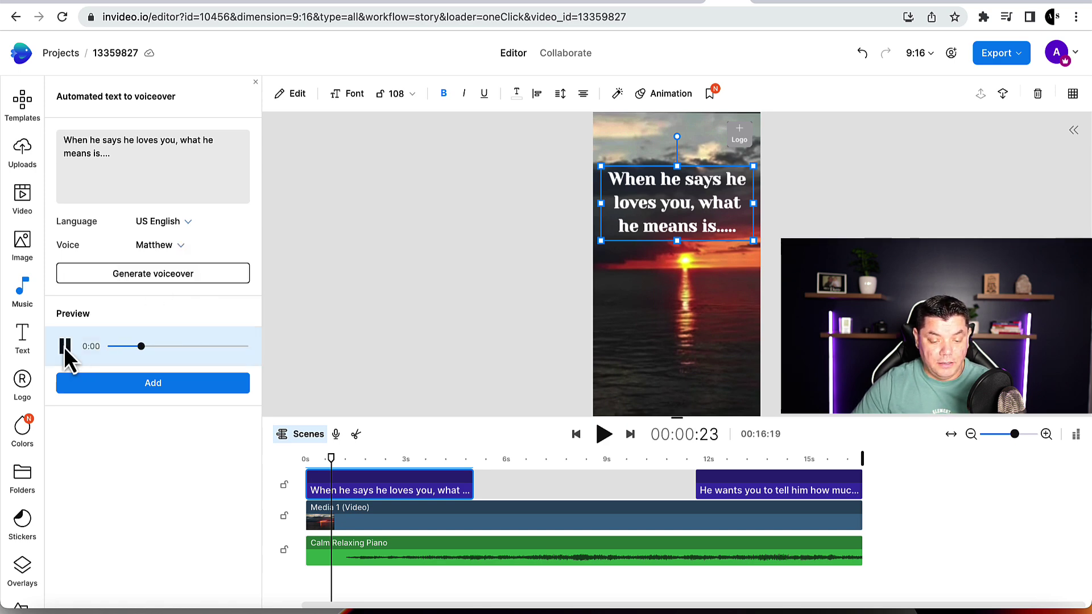
pyautogui.click(170, 274)
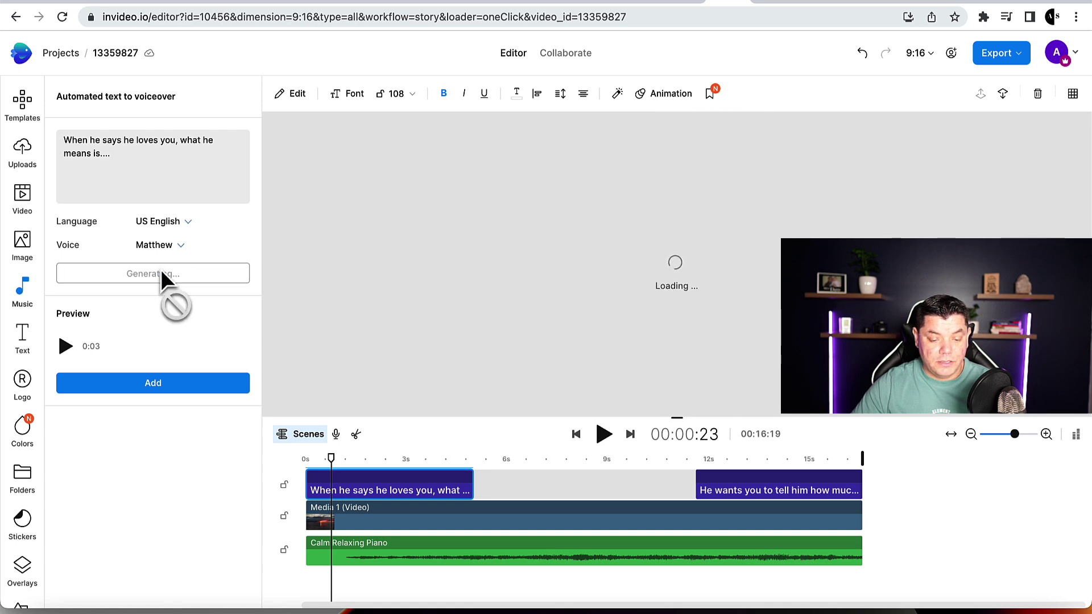
pyautogui.click(66, 349)
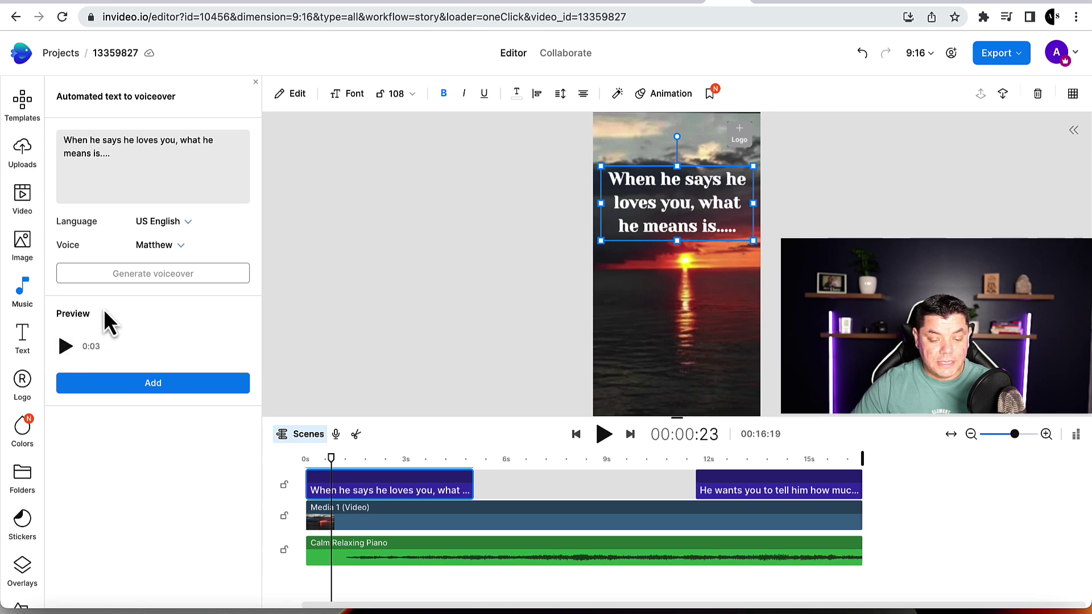
pyautogui.click(172, 380)
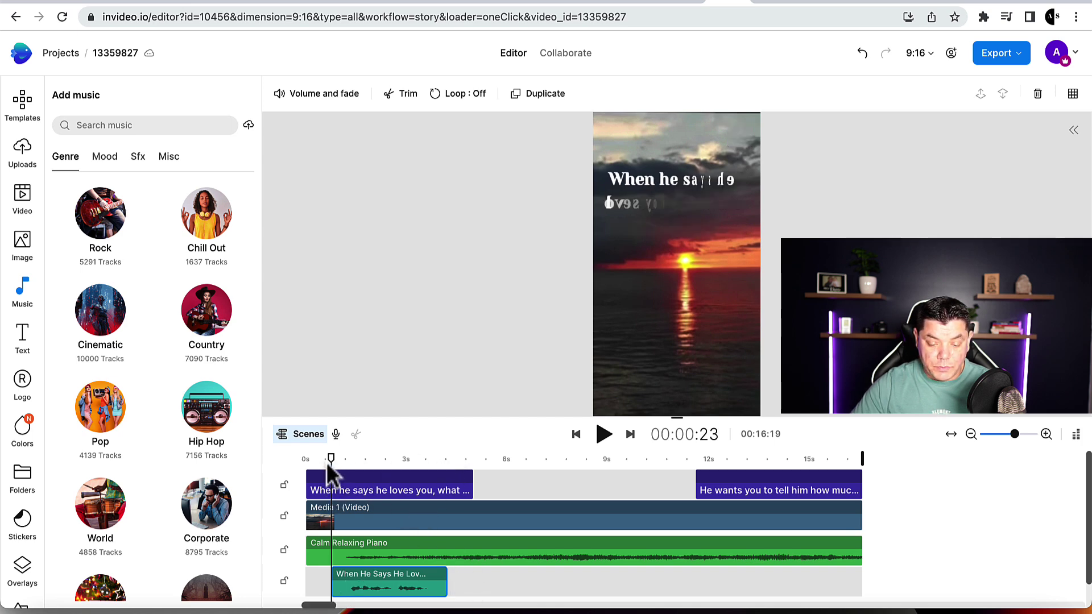
# Step: Replay the first voiceover from the start, then show the voiceover options at 12:01
pyautogui.moveTo(332, 463); pyautogui.dragTo(305, 462)
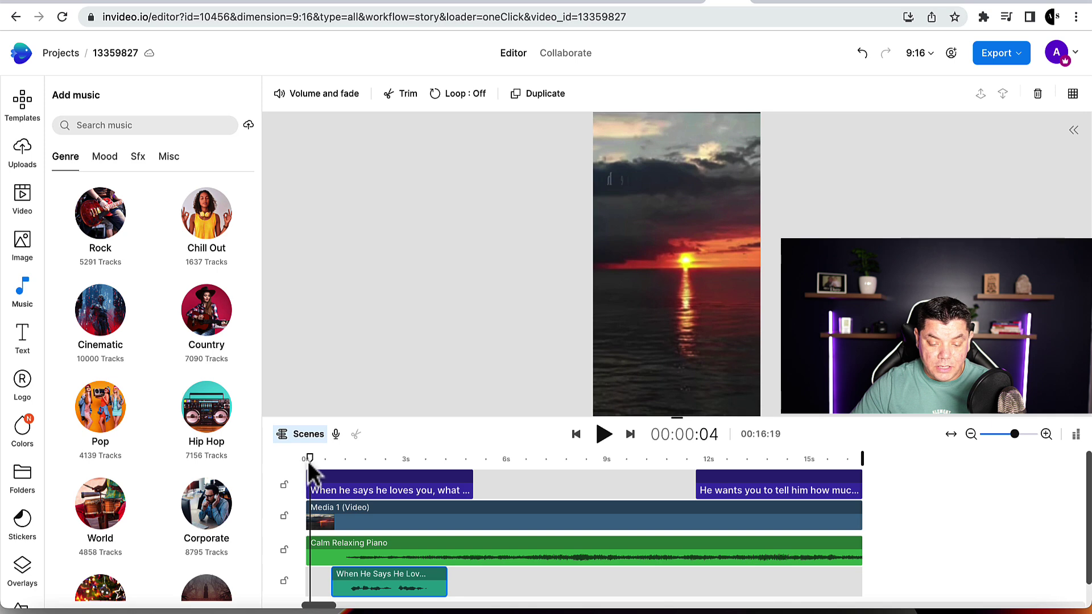
pyautogui.click(603, 435)
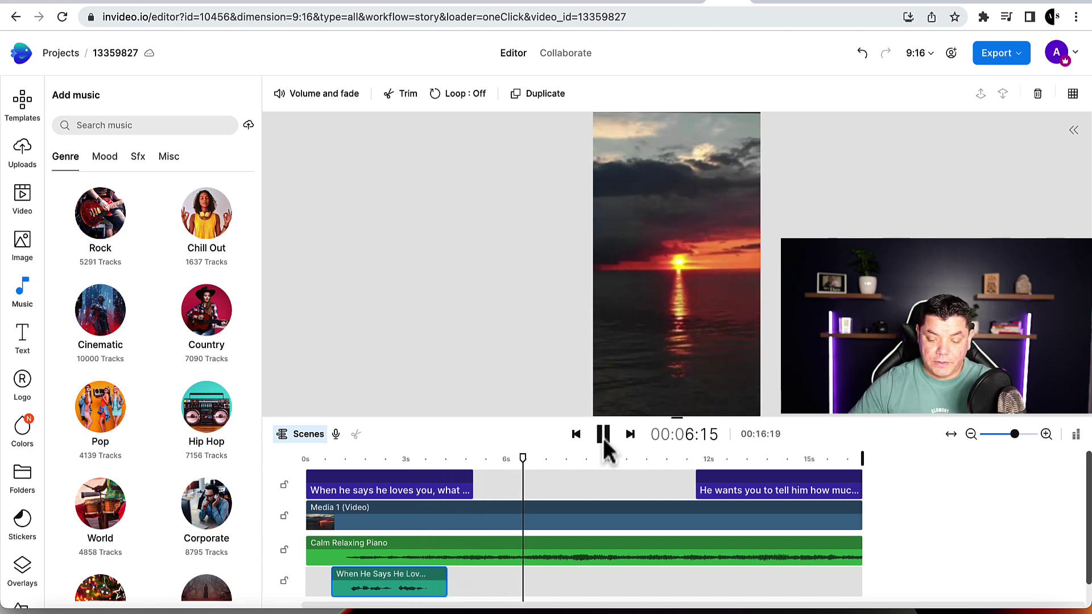
pyautogui.click(604, 437)
pyautogui.click(540, 473)
pyautogui.click(695, 479)
pyautogui.moveTo(695, 479)
pyautogui.mouseDown()
pyautogui.moveTo(704, 493)
pyautogui.moveTo(708, 476)
pyautogui.mouseUp()
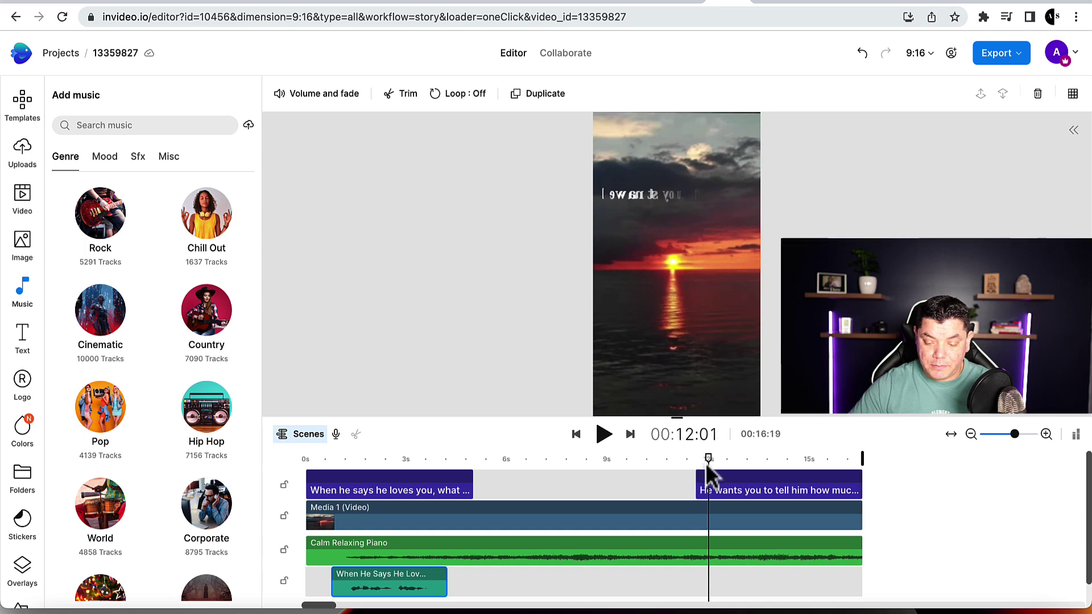
pyautogui.click(336, 435)
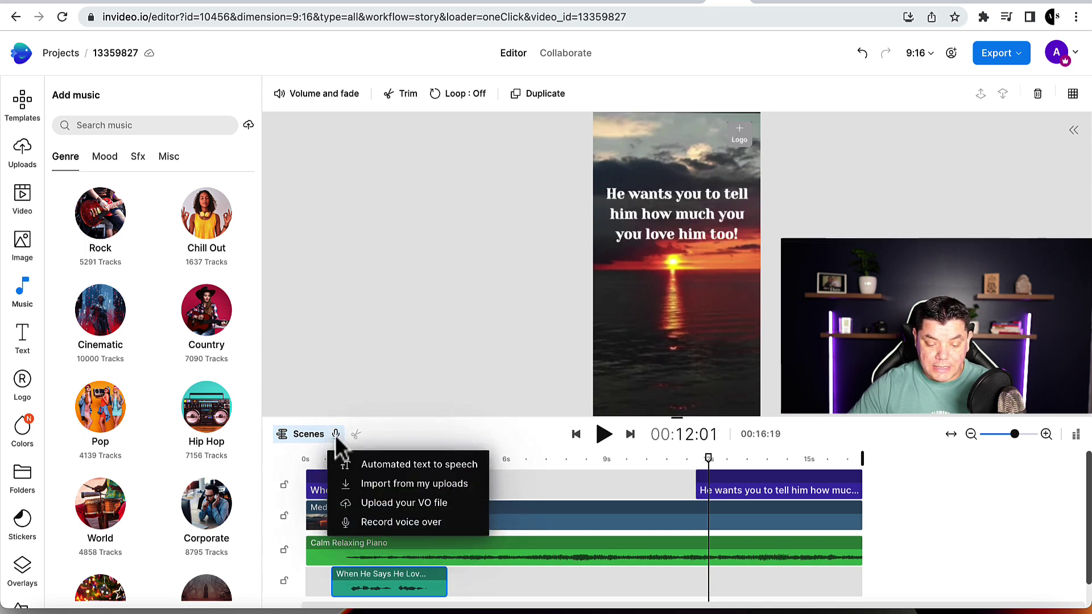
# Step: Generate a Matthew text-to-speech voiceover from the pasted second caption and add it to the video
pyautogui.click(418, 466)
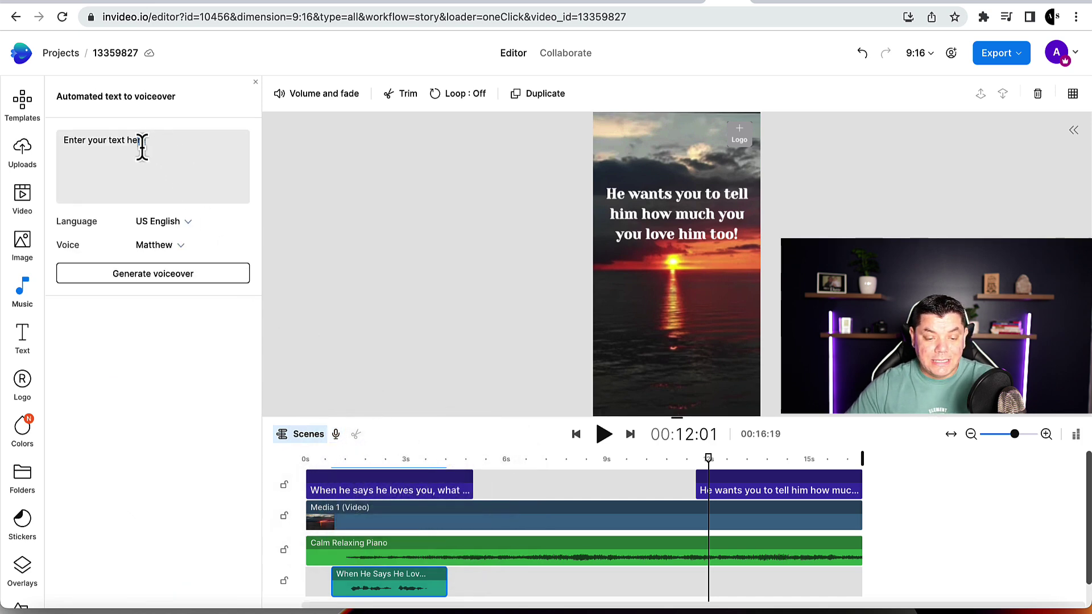
pyautogui.tripleClick(65, 147)
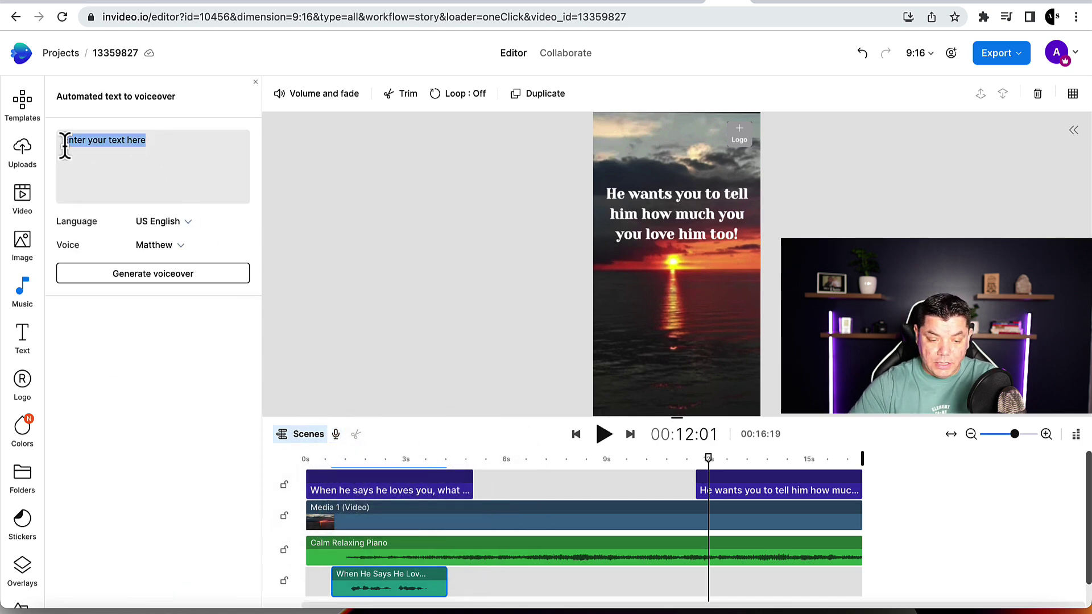
pyautogui.press('BackSpace')
pyautogui.write('He wants you to tell him how much you love him too!')
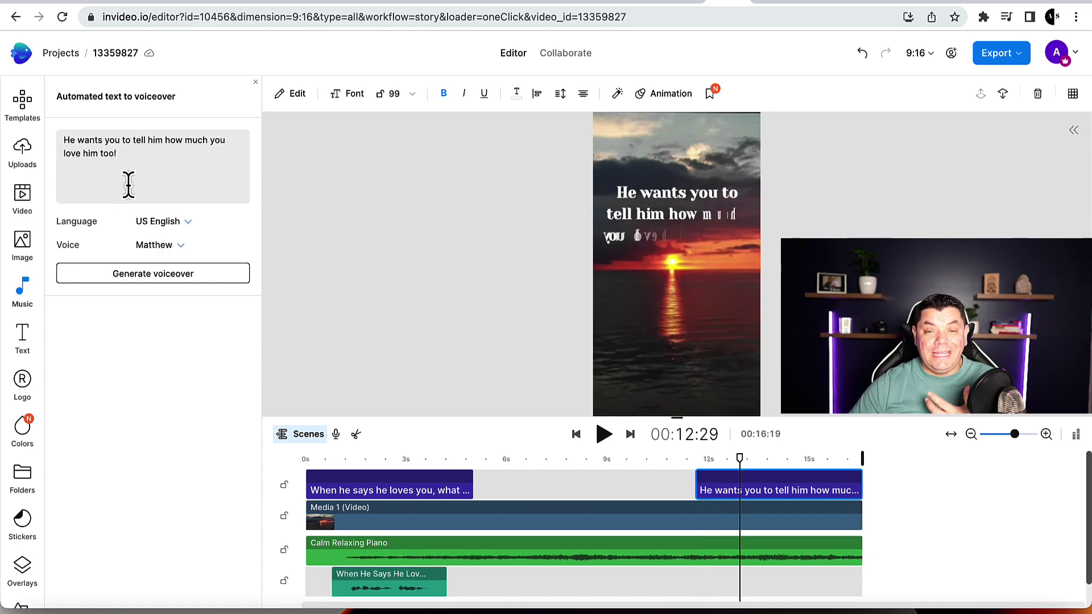
pyautogui.click(148, 273)
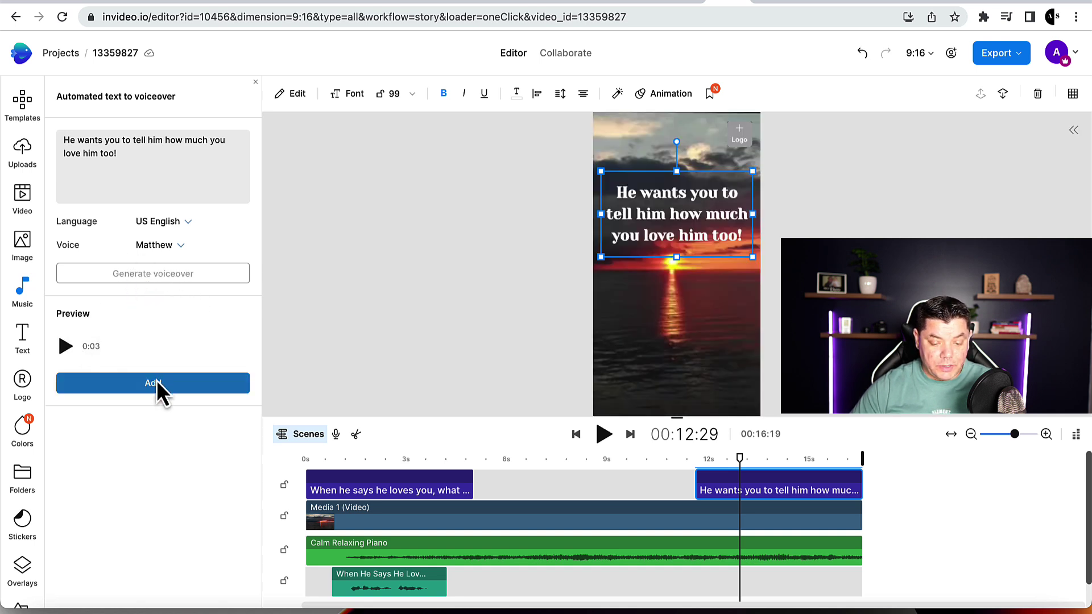
pyautogui.click(156, 384)
# Step: Move the second voiceover clip up onto the first voiceover's track
pyautogui.scroll(-1, 756, 591)
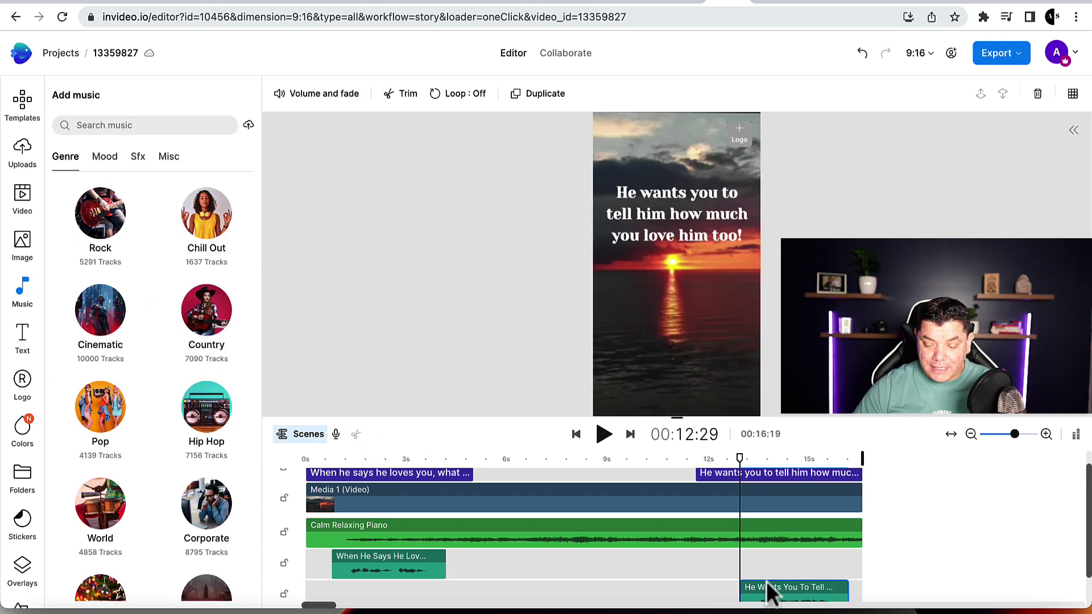
pyautogui.scroll(-1, 769, 582)
pyautogui.moveTo(769, 580)
pyautogui.mouseDown()
pyautogui.moveTo(763, 550)
pyautogui.moveTo(778, 566)
pyautogui.mouseUp()
# Step: Play the ending from about 11 seconds to check the second voiceover, then rewind to the start
pyautogui.moveTo(740, 459); pyautogui.dragTo(695, 461)
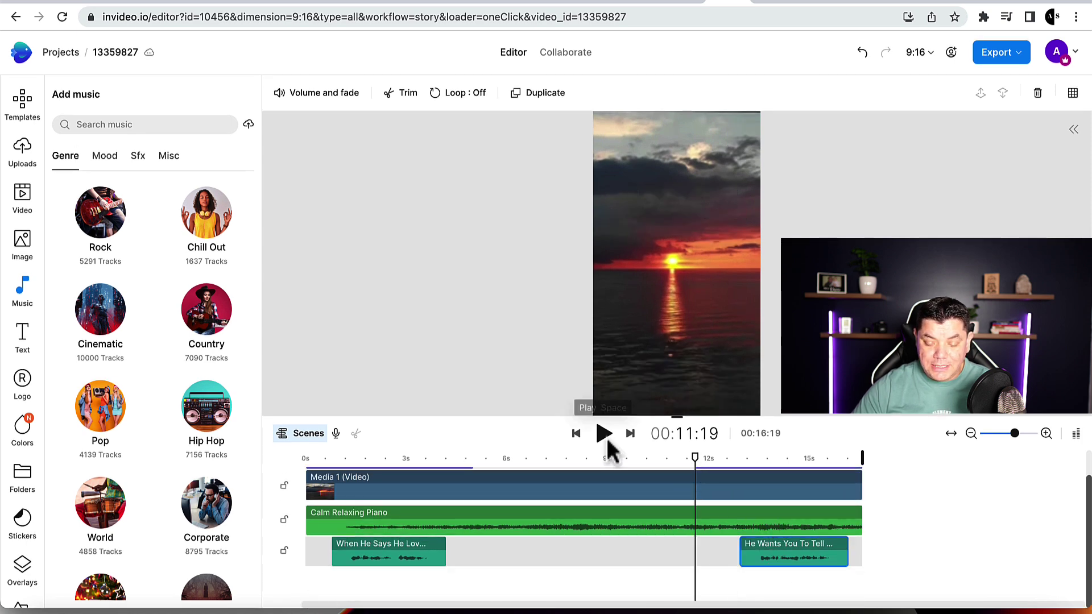
pyautogui.click(604, 434)
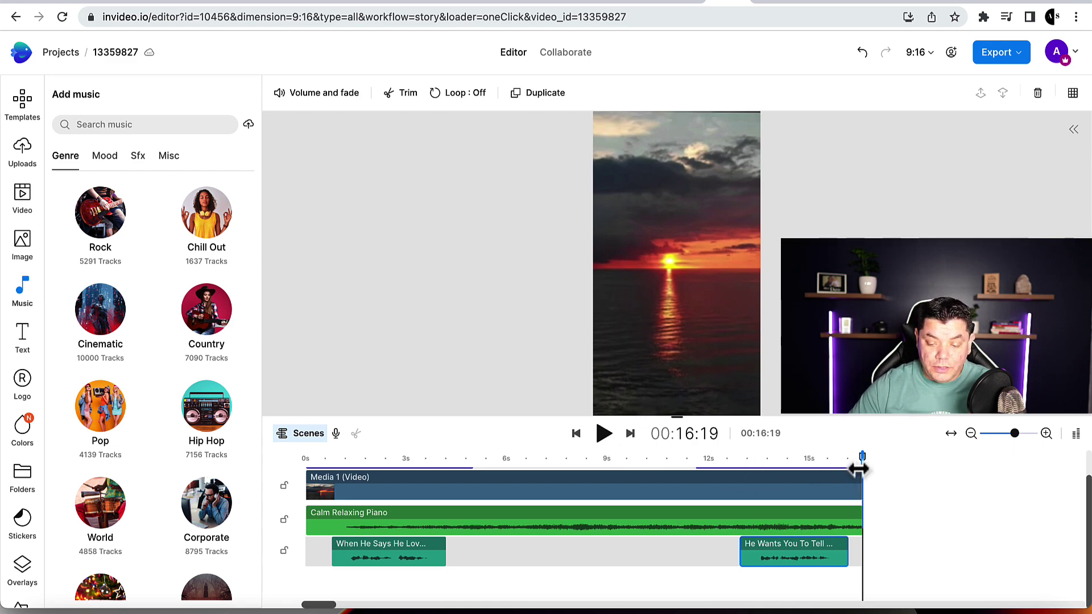
pyautogui.moveTo(862, 456); pyautogui.dragTo(303, 458)
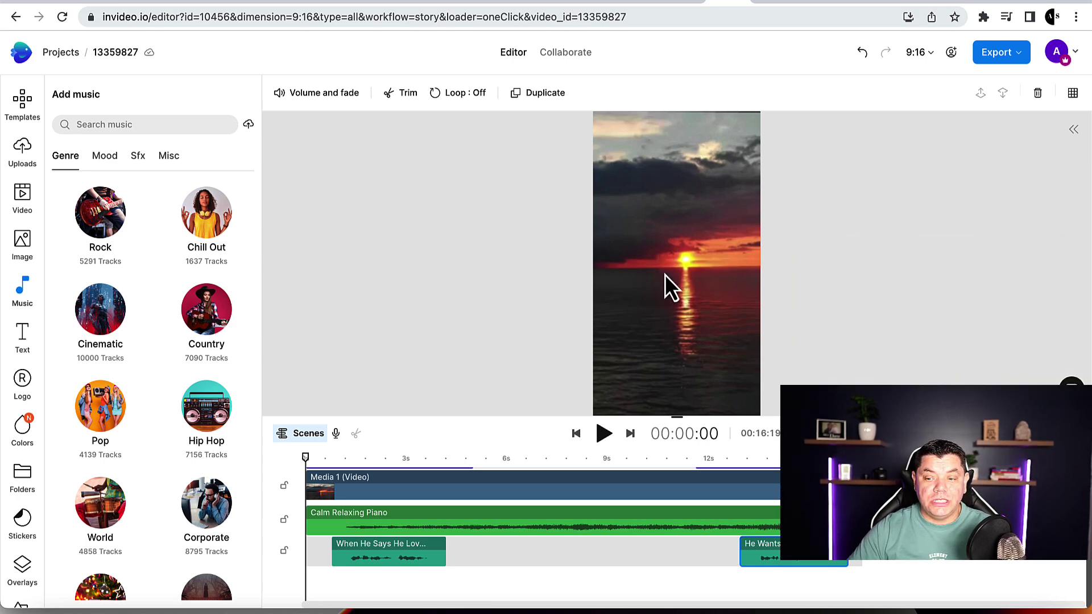
# Step: Export the video at 720p resolution instead of 1080p
pyautogui.click(1005, 57)
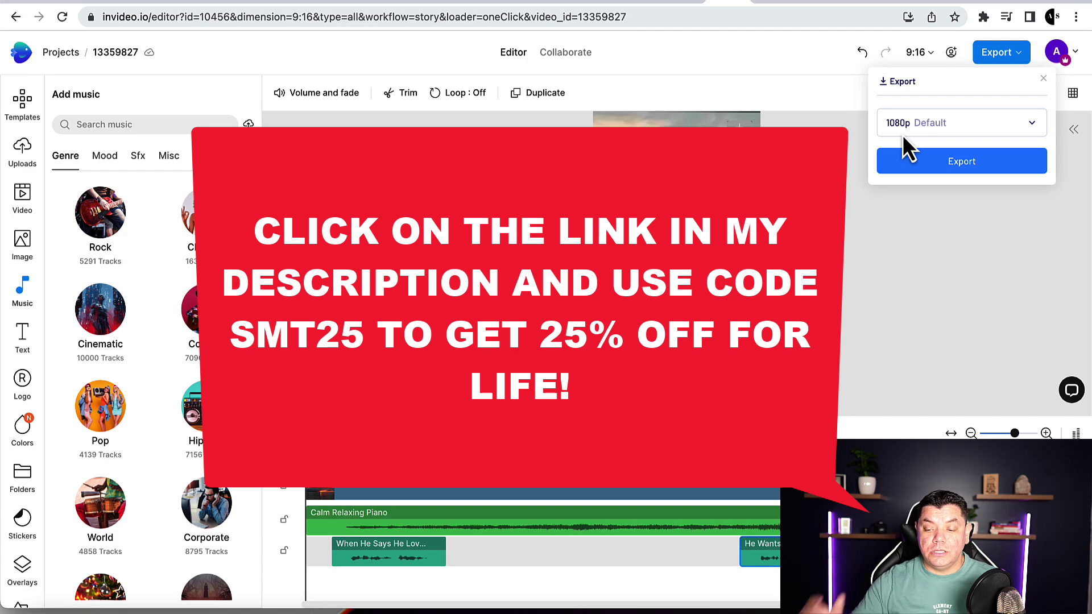
pyautogui.click(908, 132)
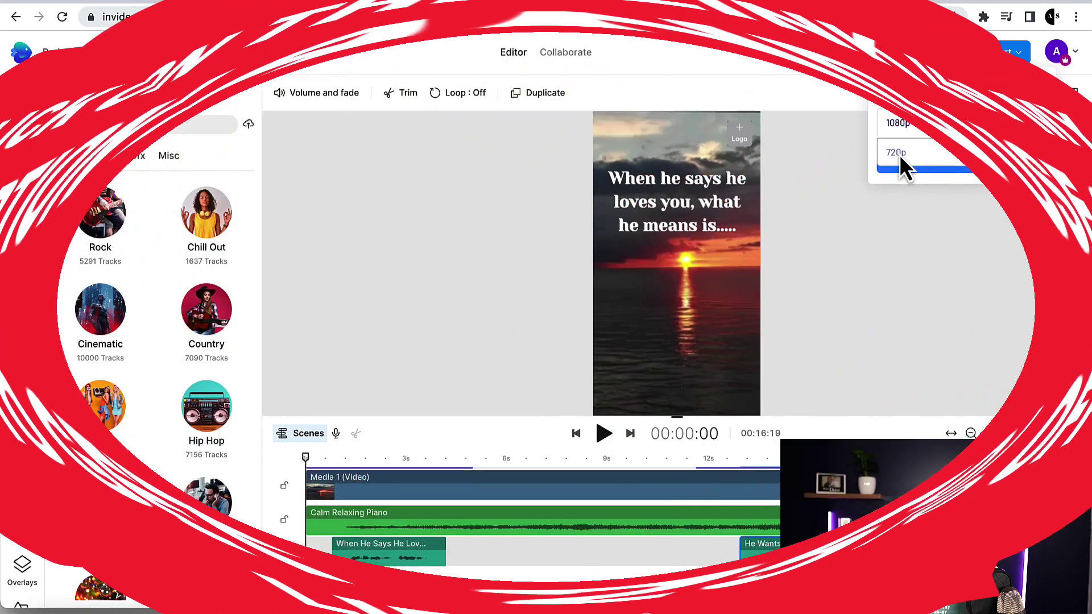
pyautogui.click(898, 154)
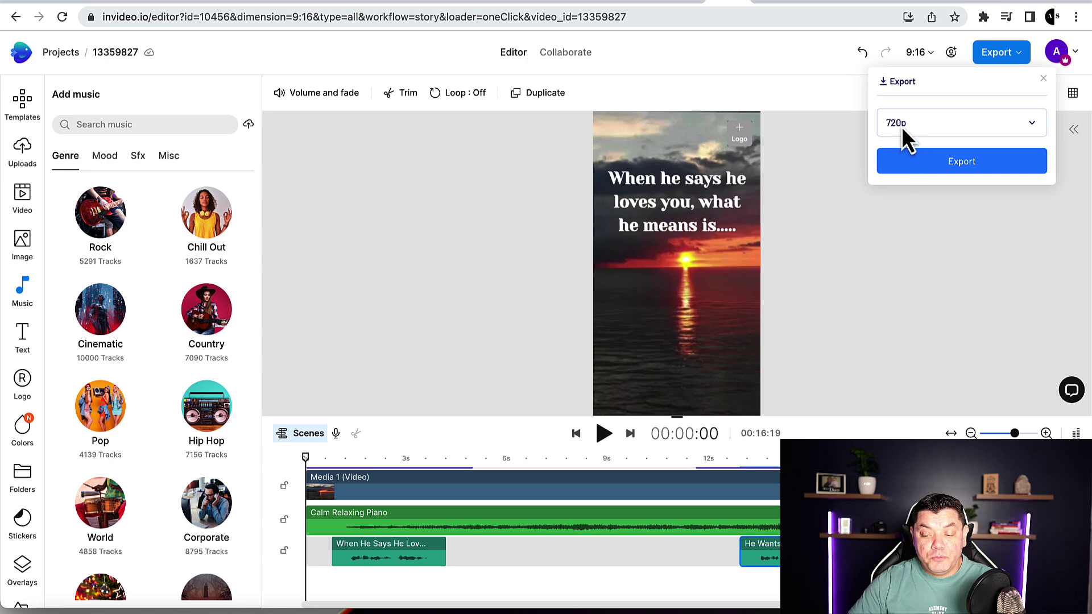
pyautogui.click(935, 164)
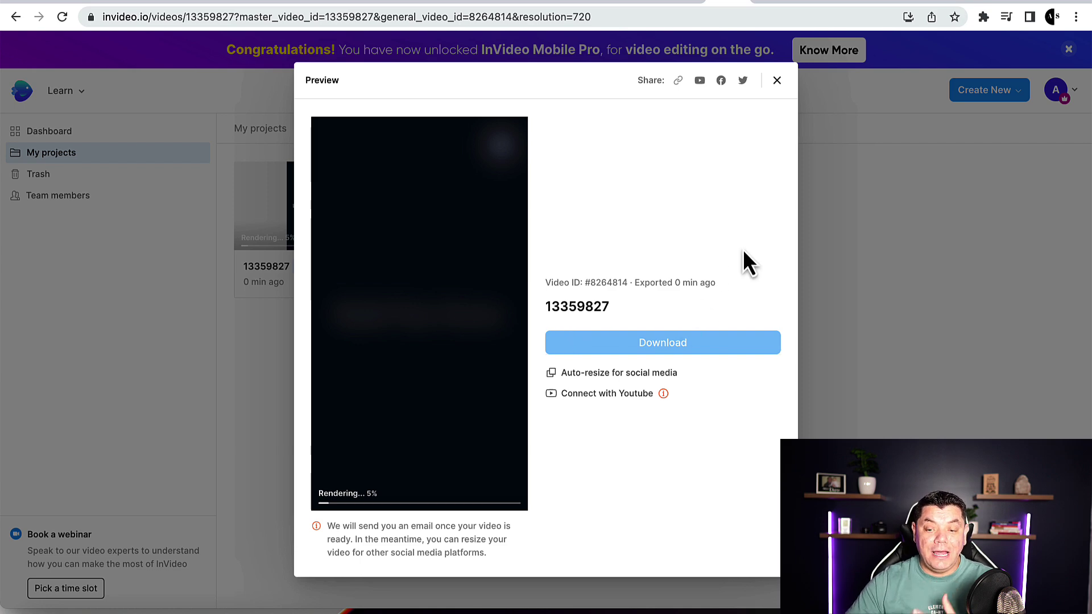
# Step: Close the export preview, leaving the render running, and switch to the TikTok tab
pyautogui.click(776, 81)
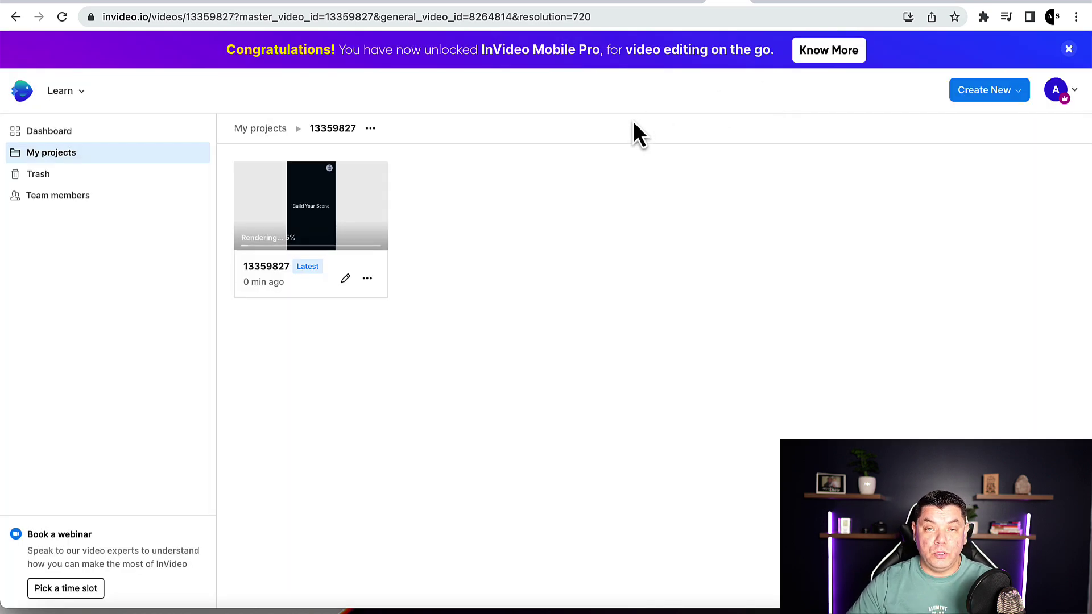
pyautogui.click(586, 2)
pyautogui.click(515, 2)
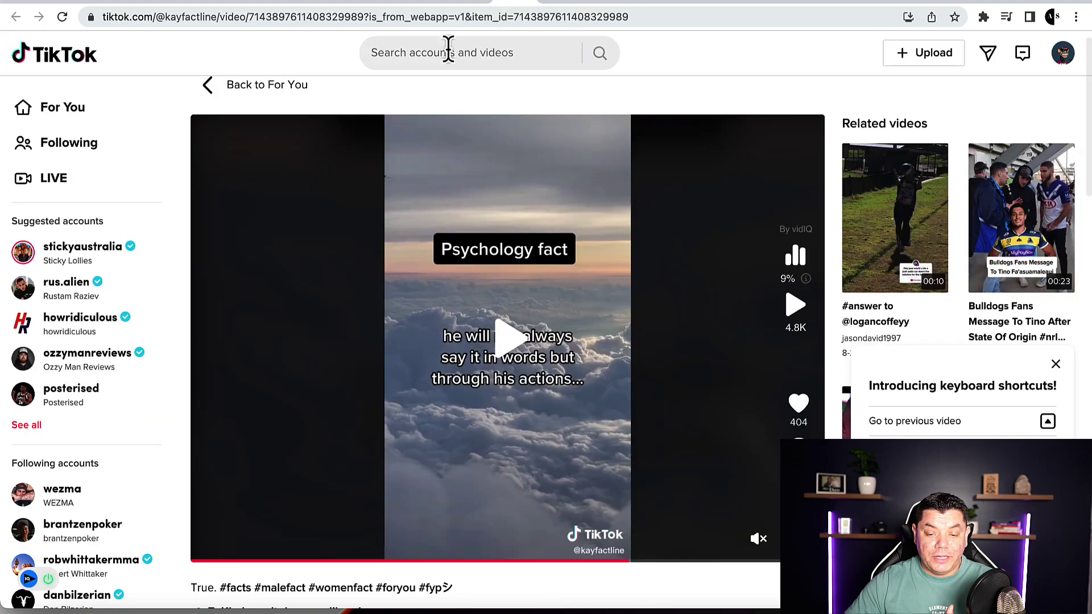
# Step: Switch to the Relationship fact video tab and open your own TikTok profile from the avatar menu
pyautogui.click(465, 2)
pyautogui.click(452, 3)
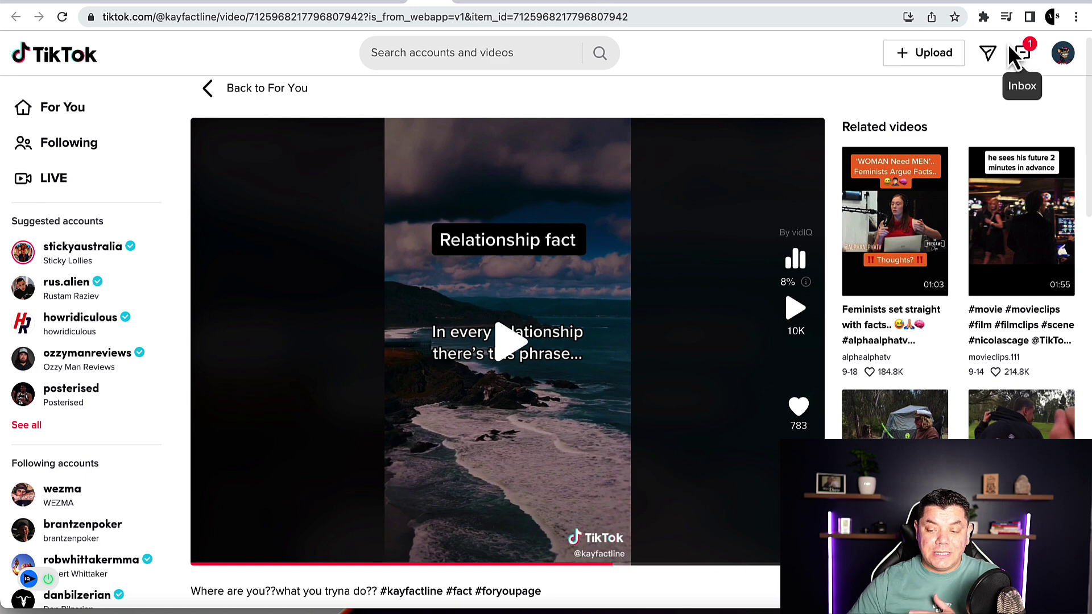
pyautogui.moveTo(1061, 56)
pyautogui.click(1003, 107)
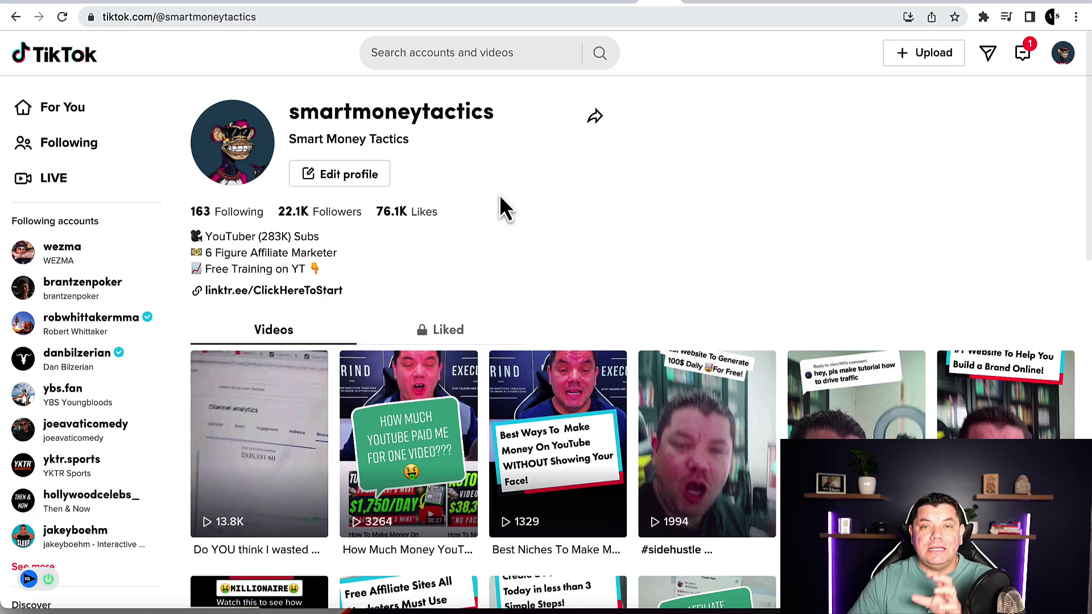
# Step: Scroll through the profile to review its bio link and posted videos
pyautogui.scroll(-3, 494, 421)
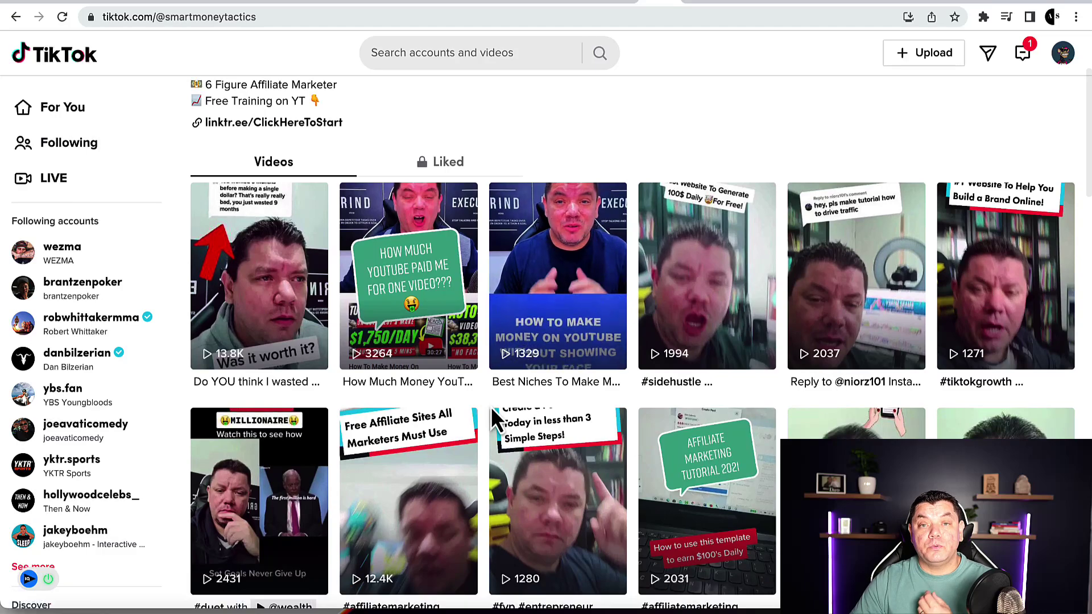
pyautogui.scroll(3, 489, 398)
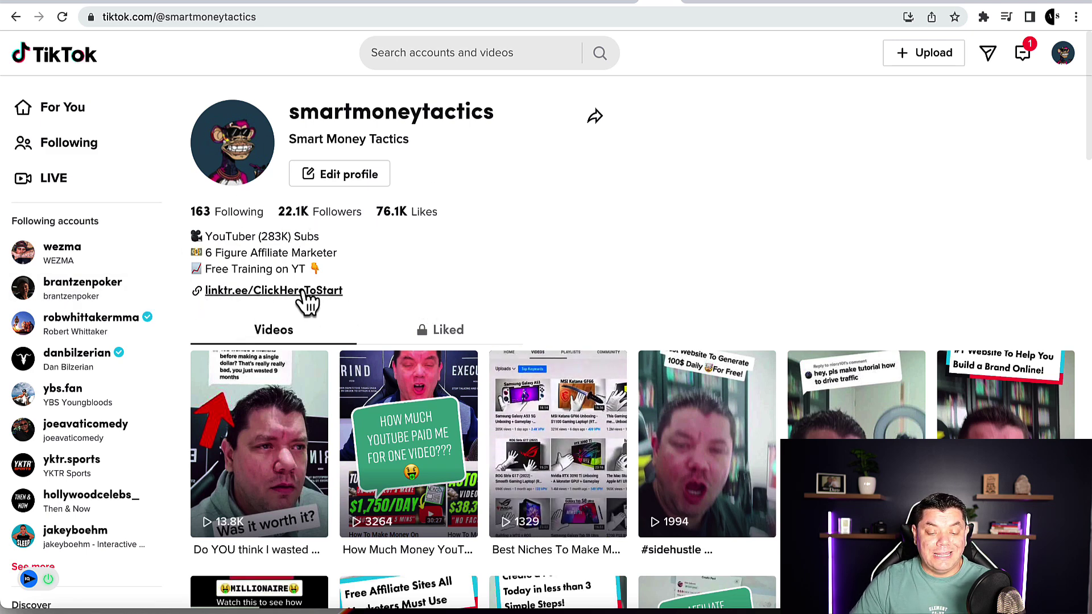
pyautogui.moveTo(629, 108)
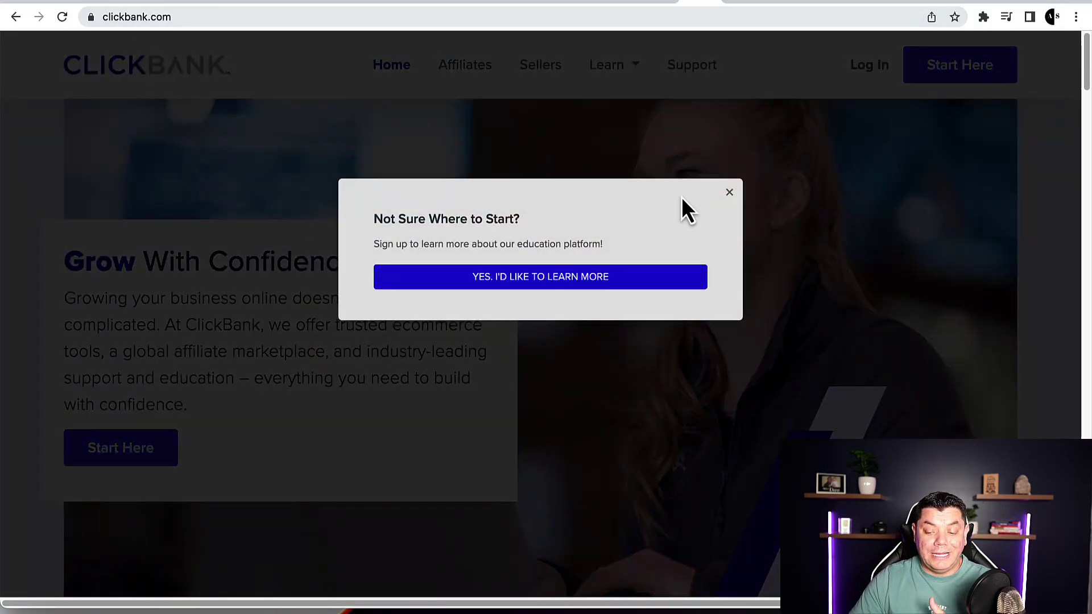
# Step: Close the ClickBank sign-up popup, go to the Affiliate Marketplace, and expand the Self-Help category
pyautogui.click(729, 193)
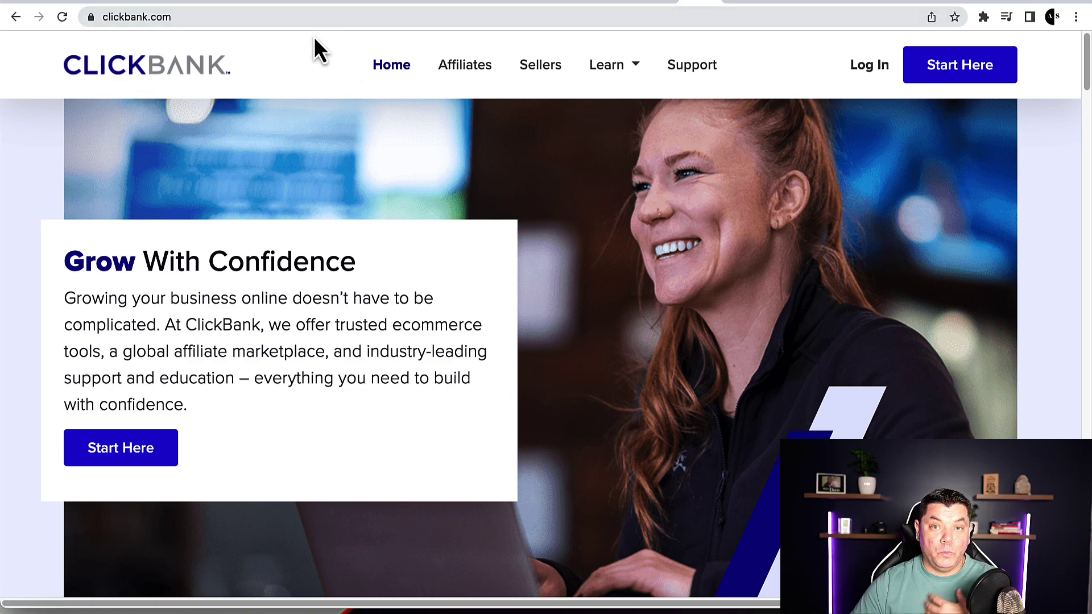
pyautogui.click(733, 3)
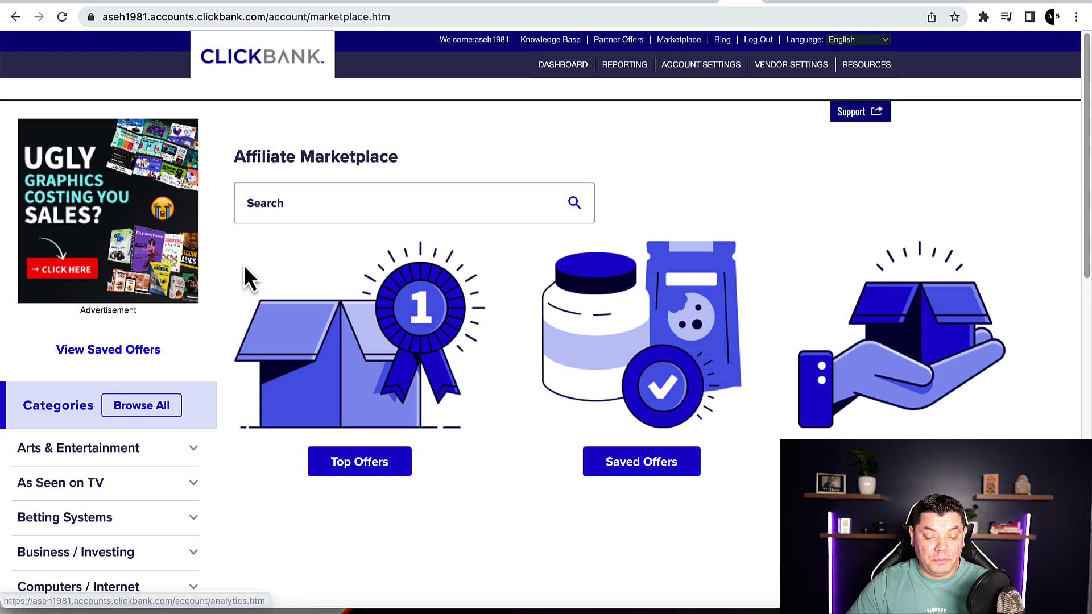
pyautogui.scroll(-7, 81, 375)
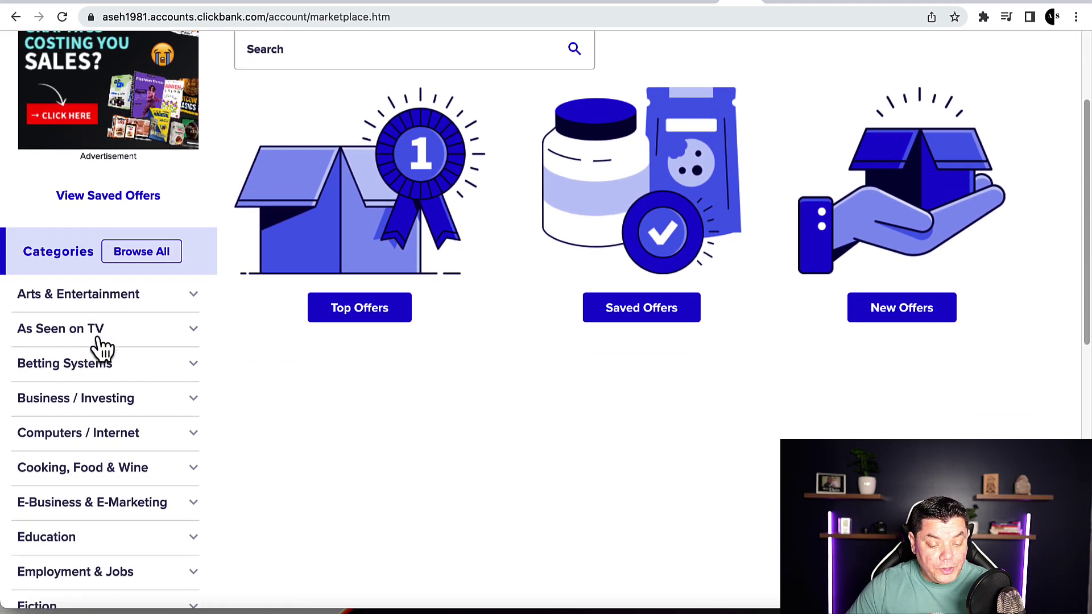
pyautogui.scroll(-7, 104, 348)
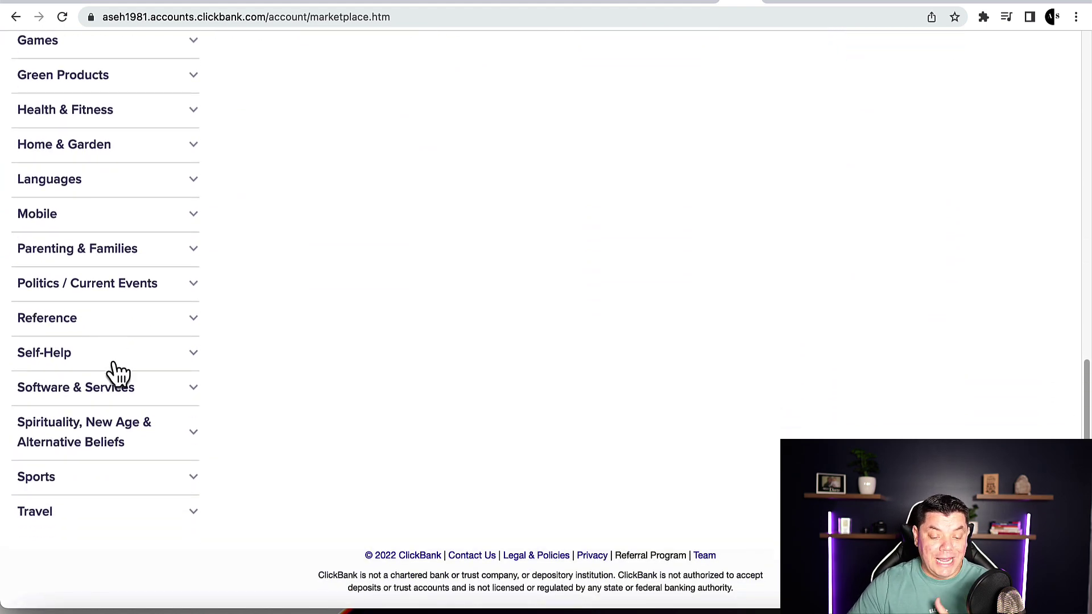
pyautogui.click(116, 366)
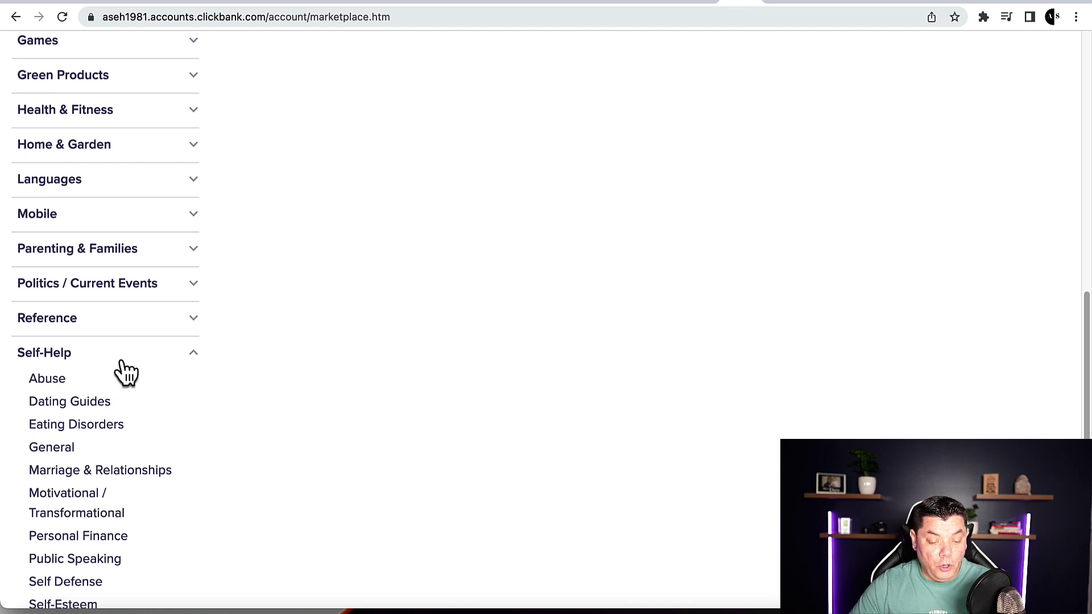
pyautogui.scroll(-1, 97, 409)
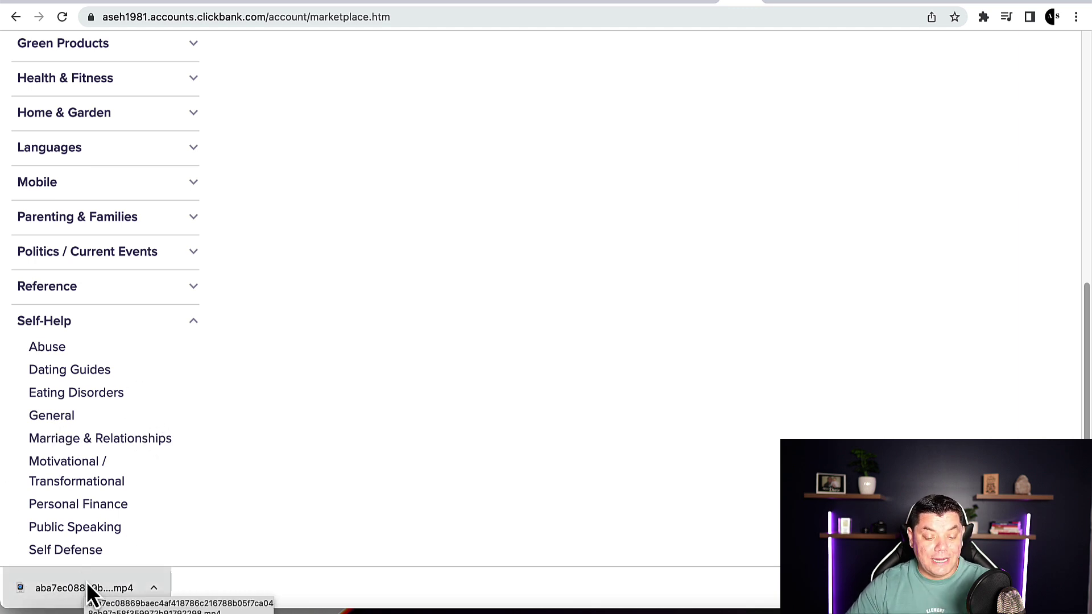
# Step: List the Dating Guides offers and choose to promote The Devotion System
pyautogui.click(88, 372)
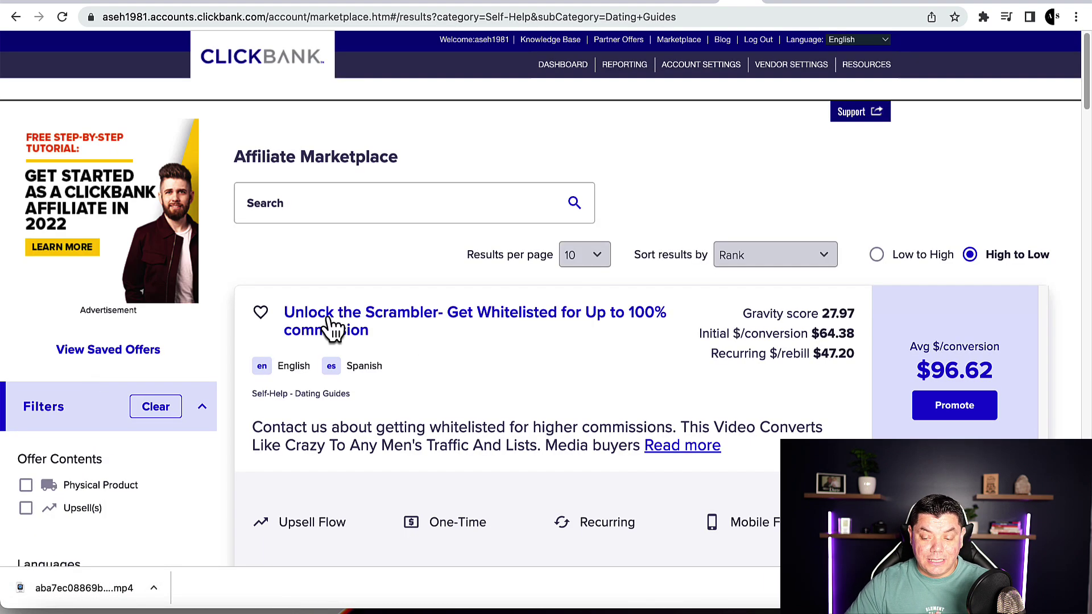
pyautogui.scroll(-6, 452, 325)
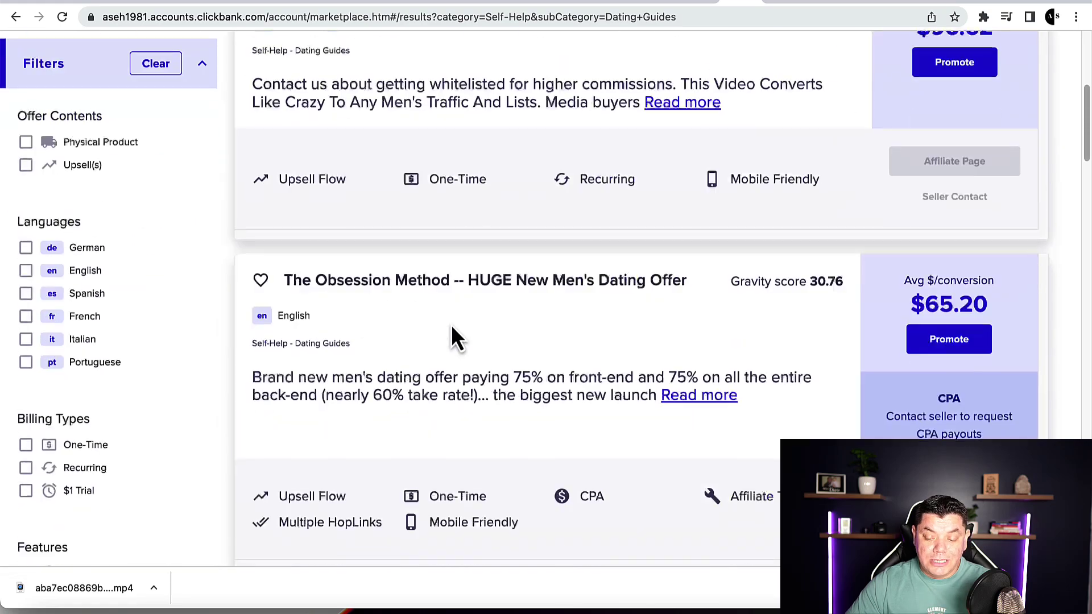
pyautogui.scroll(-5, 445, 267)
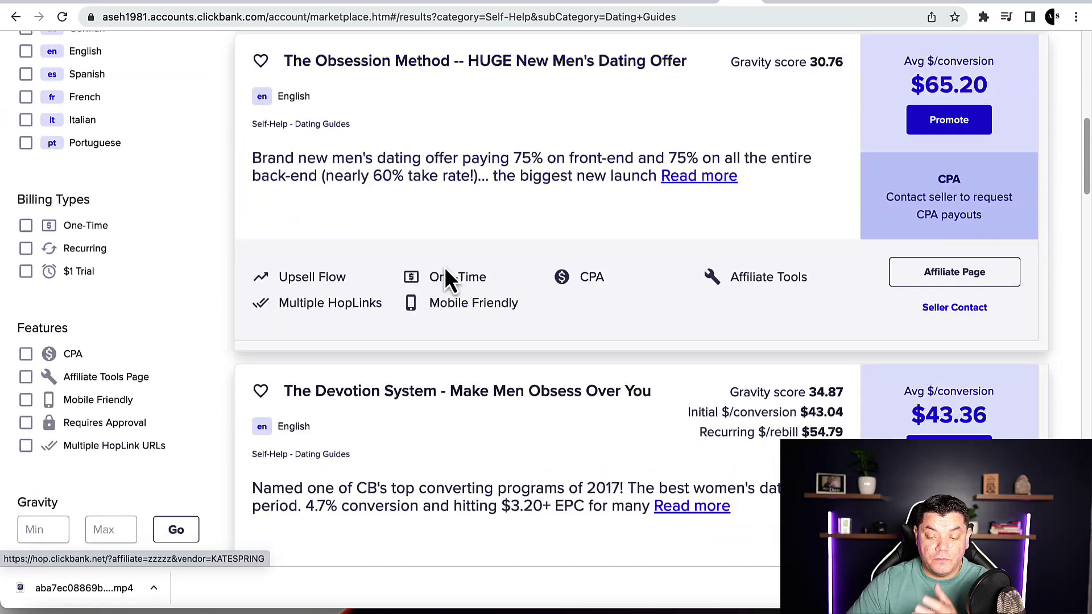
pyautogui.scroll(-2, 444, 267)
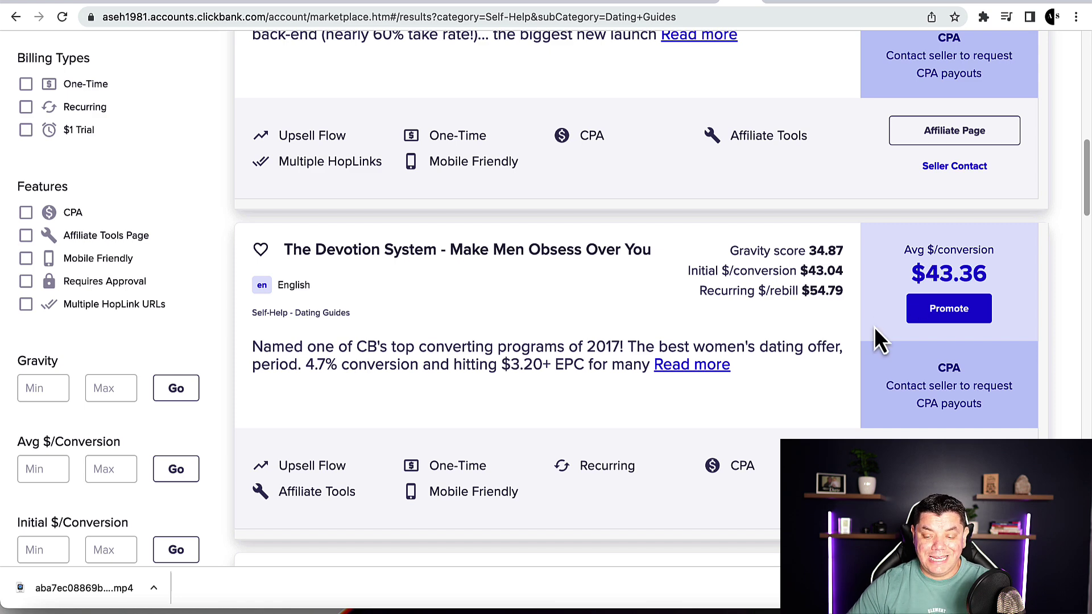
pyautogui.click(950, 310)
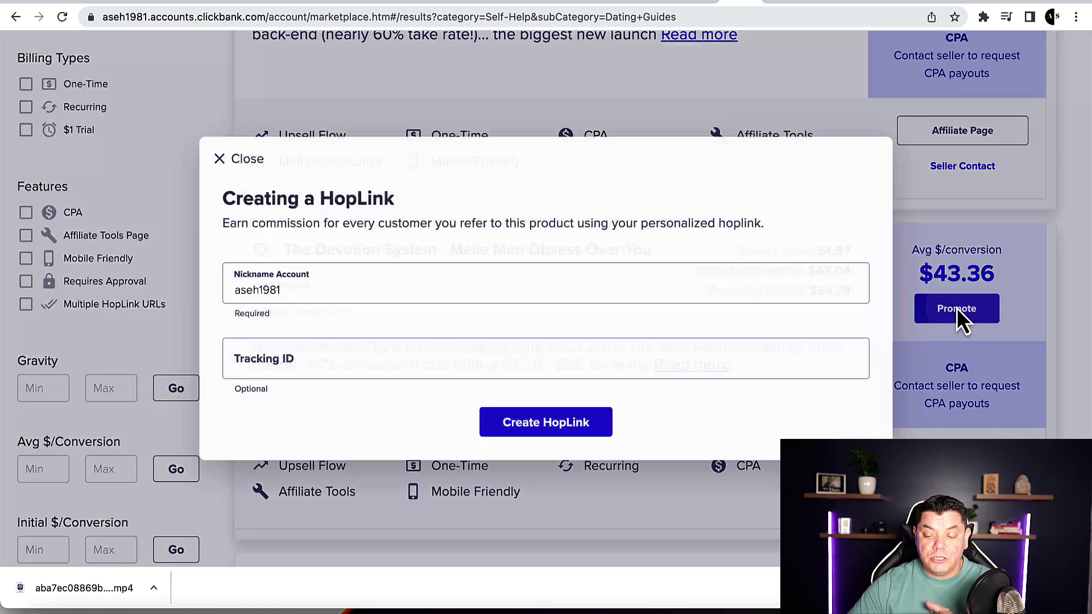
# Step: Create an encrypted HopLink, select its URL, close the window and return to TikTok
pyautogui.click(575, 428)
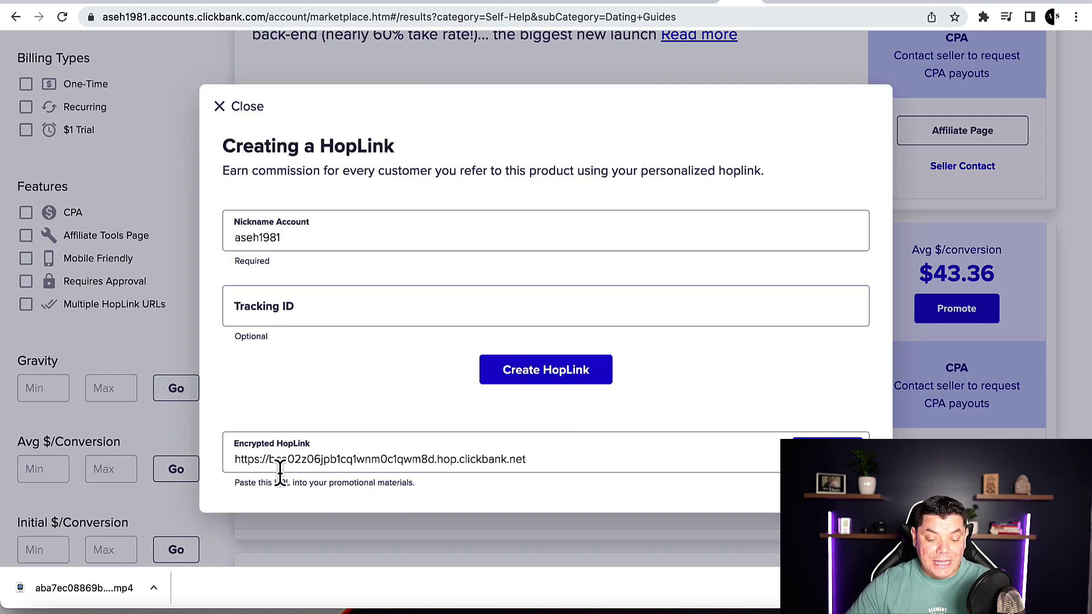
pyautogui.click(524, 462)
pyautogui.moveTo(532, 460); pyautogui.dragTo(225, 467)
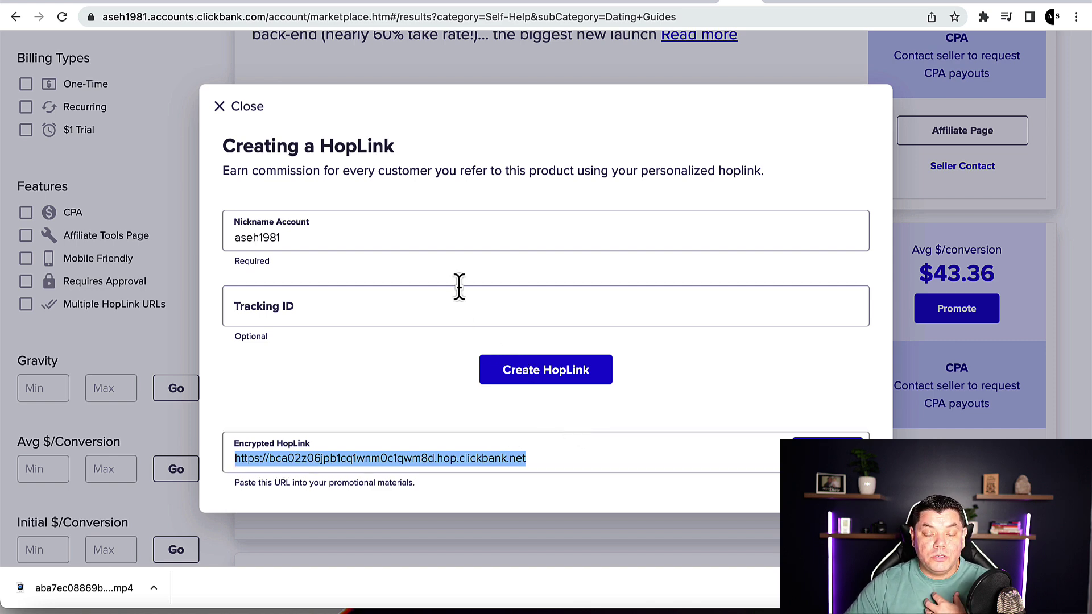
pyautogui.click(223, 114)
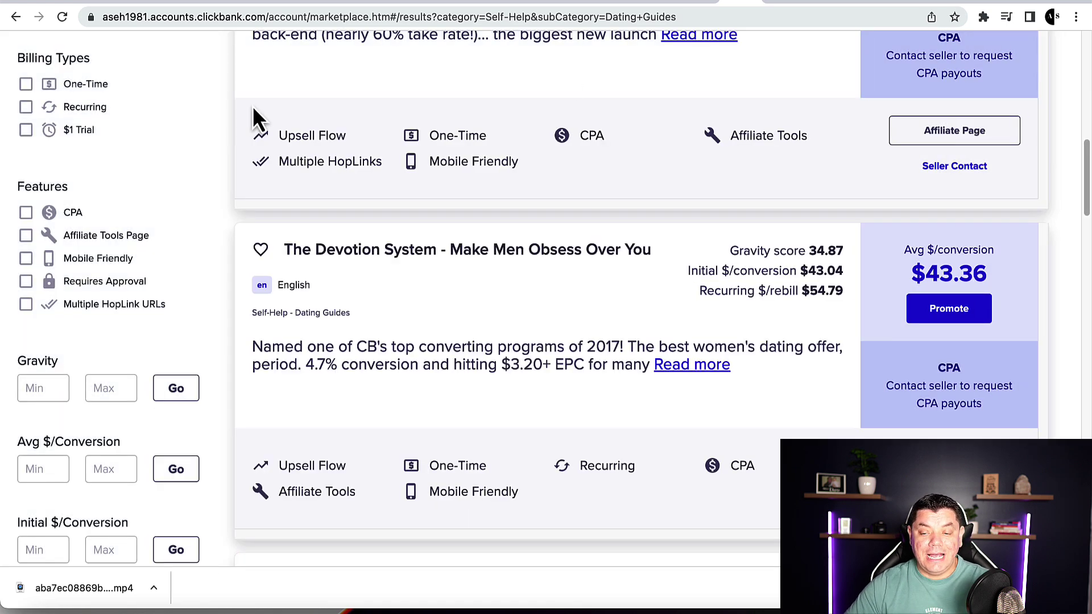
pyautogui.click(682, 7)
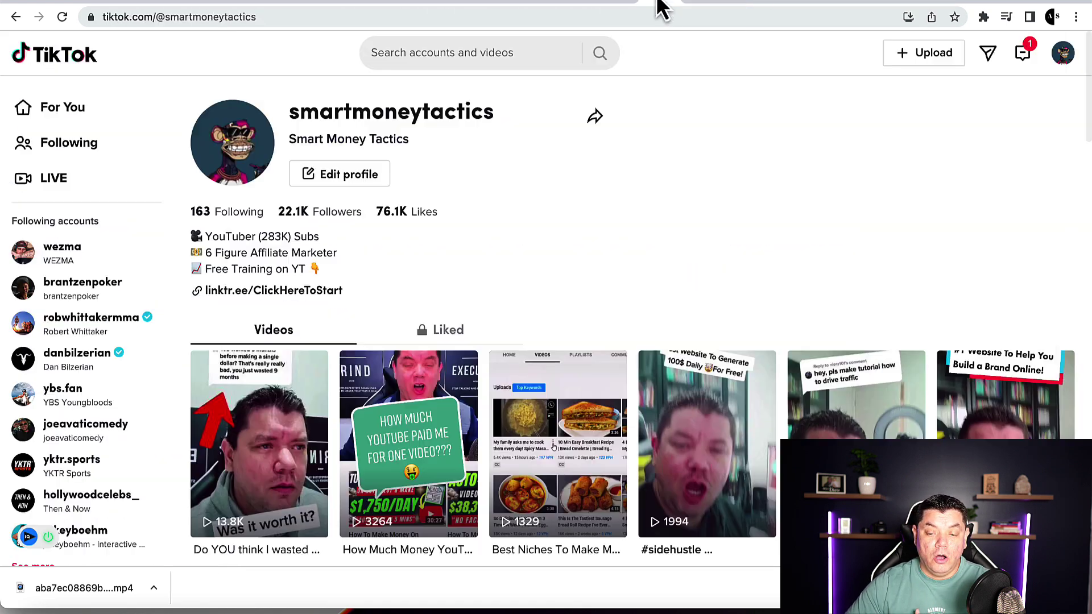
# Step: Open the bio's linktr.ee link past the external-site warning, then switch to the facts account's profile
pyautogui.click(267, 291)
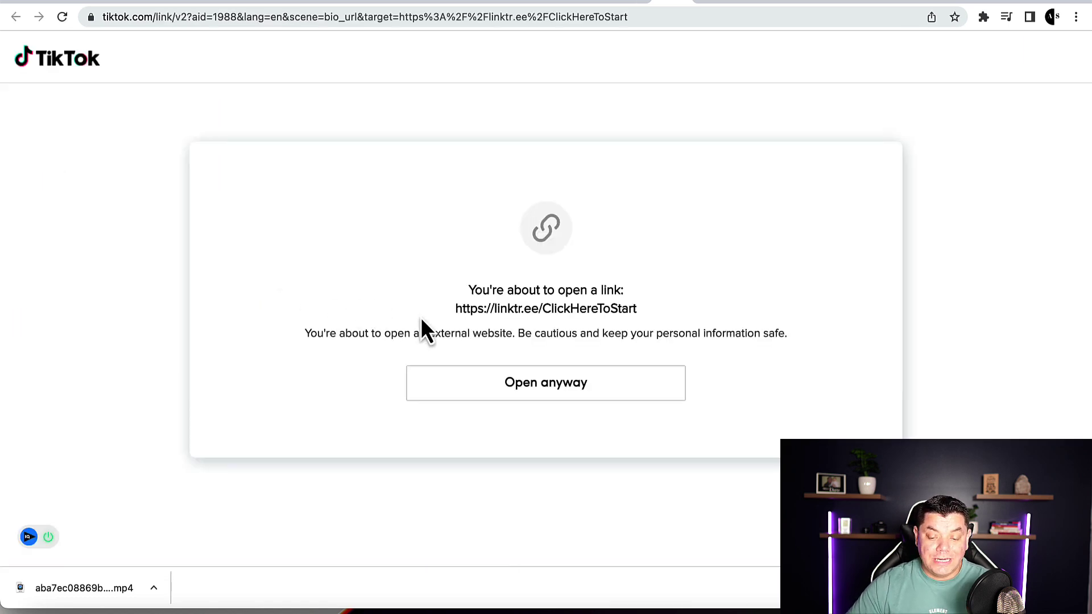
pyautogui.click(501, 384)
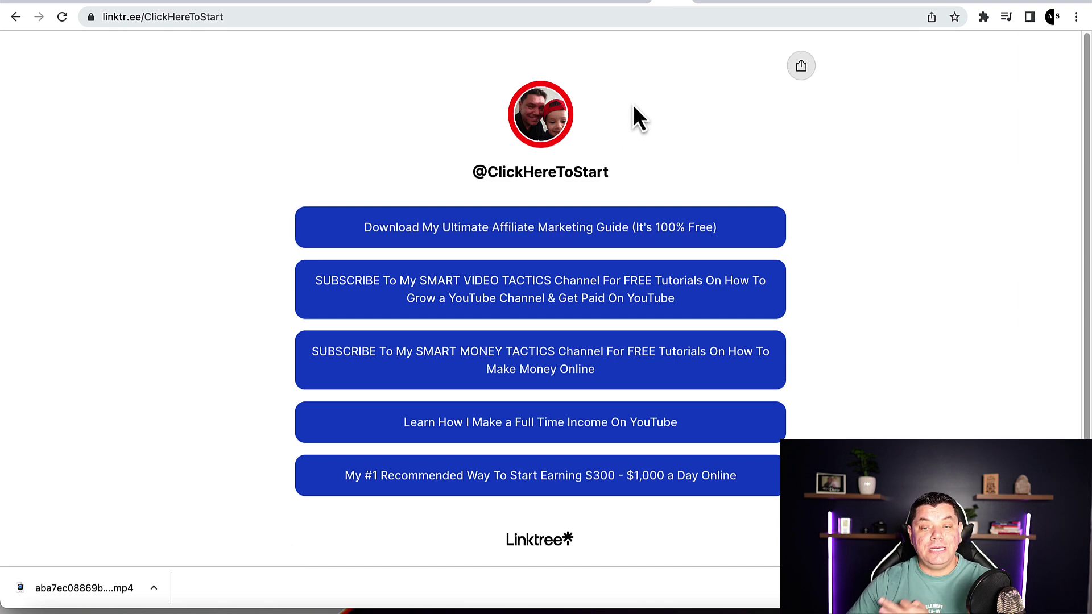
pyautogui.click(604, 7)
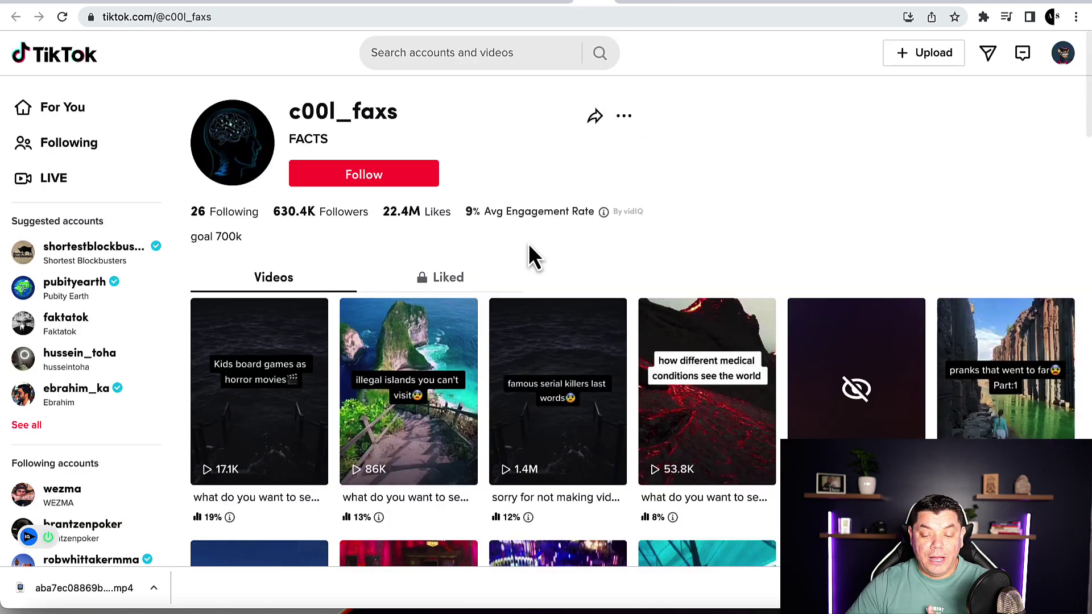
pyautogui.scroll(-1, 711, 345)
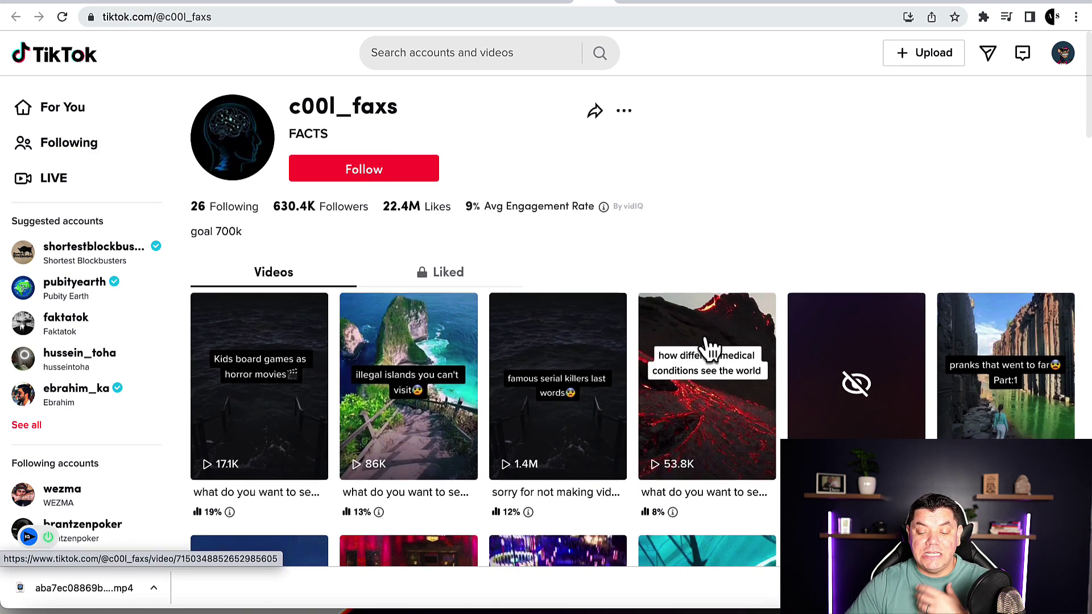
pyautogui.scroll(-3, 711, 345)
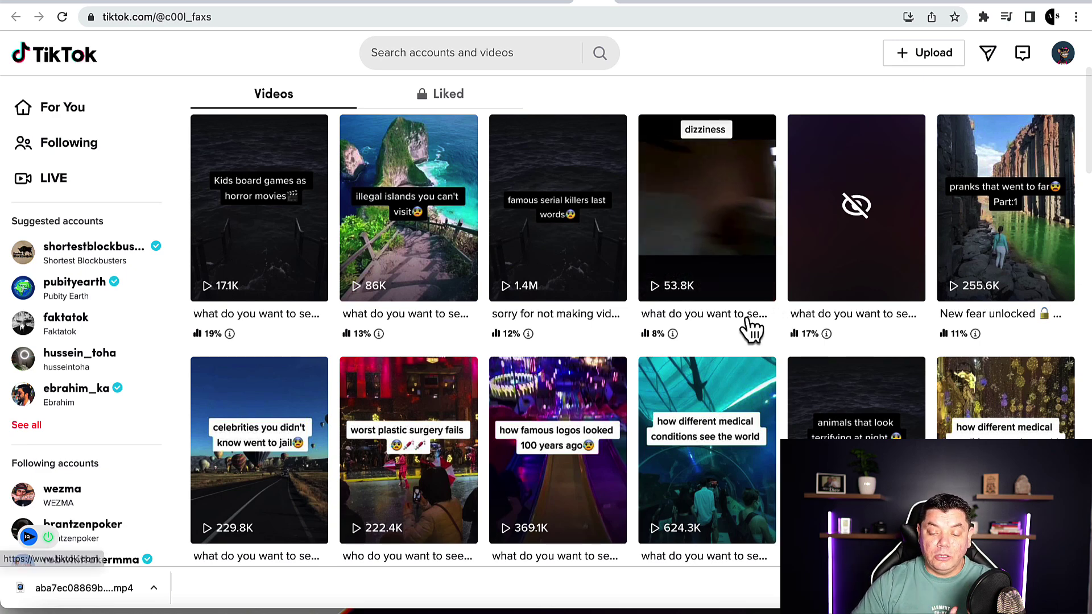
pyautogui.scroll(-1, 646, 390)
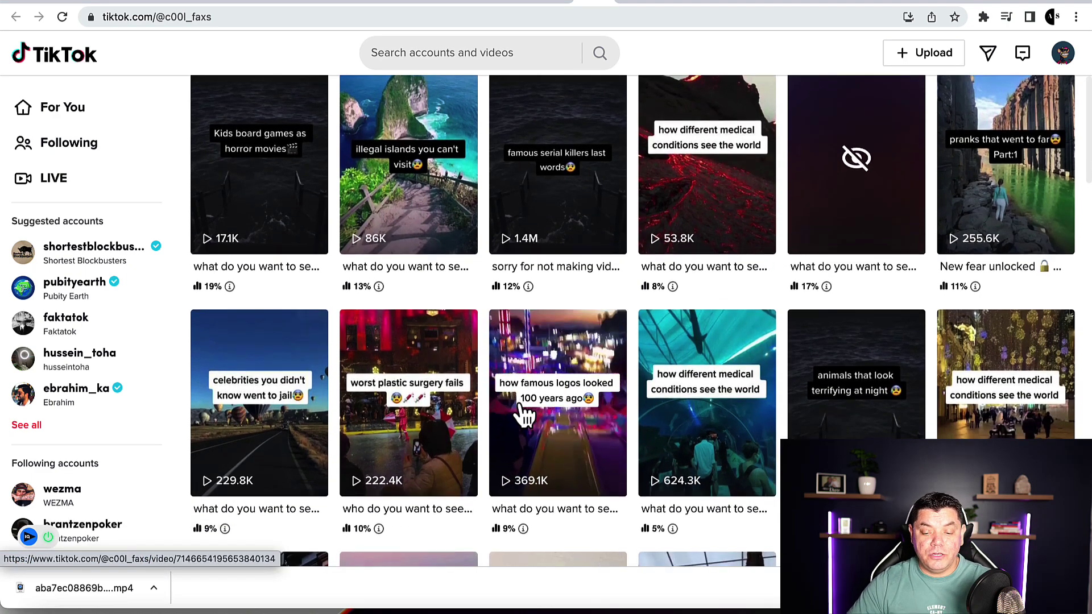
pyautogui.scroll(-7, 524, 415)
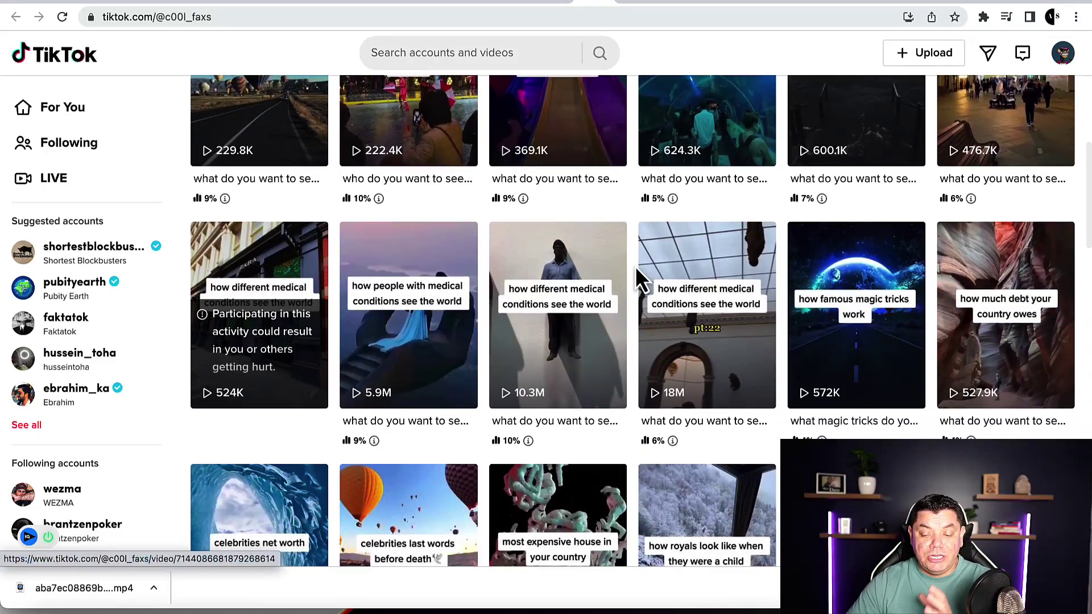
pyautogui.scroll(-4, 636, 266)
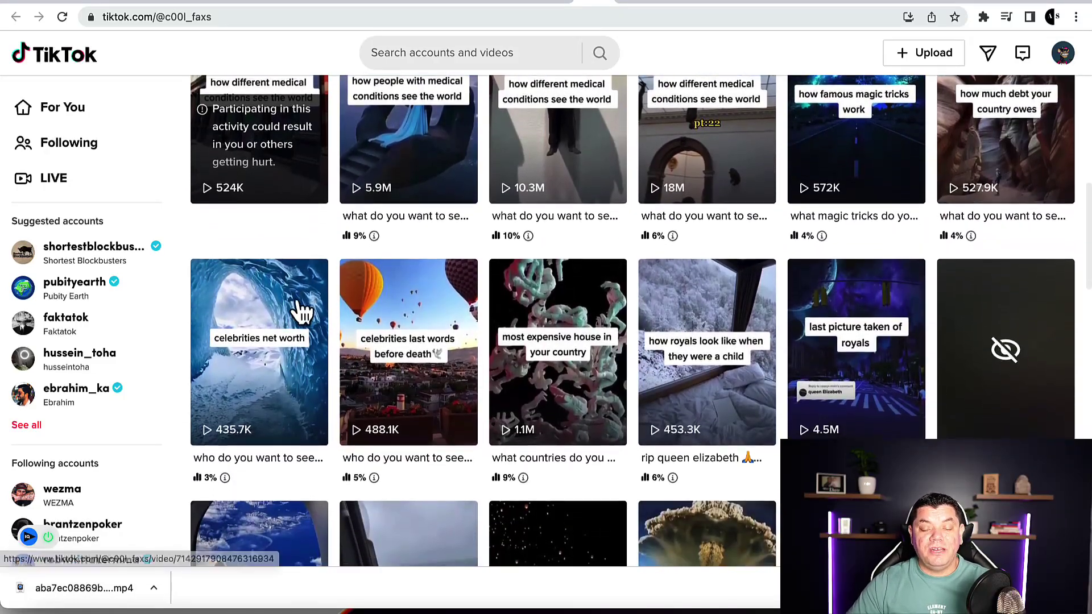
pyautogui.scroll(-4, 658, 280)
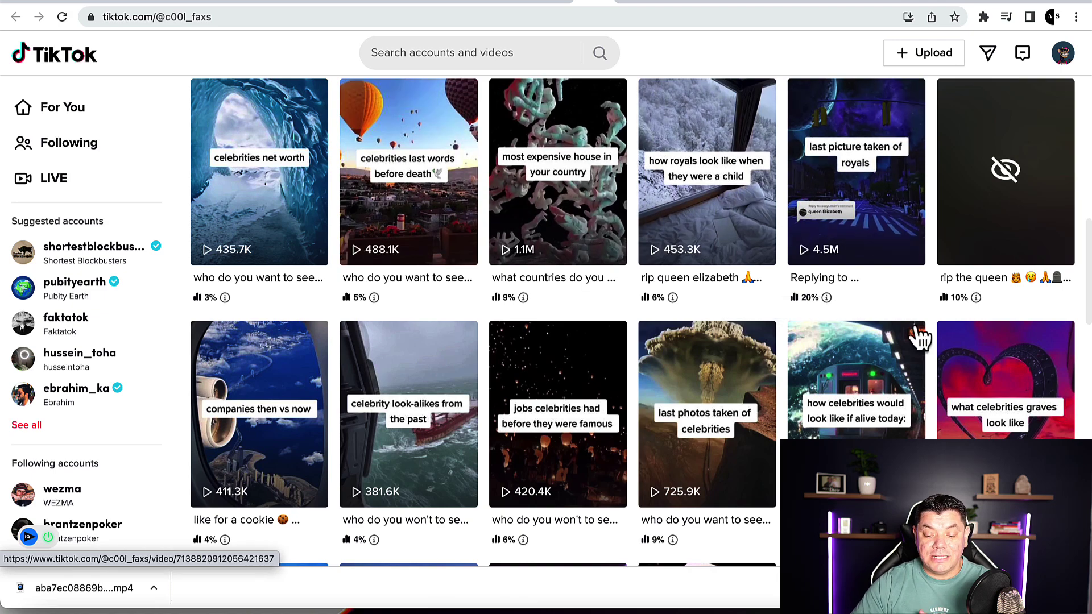
pyautogui.scroll(-4, 486, 360)
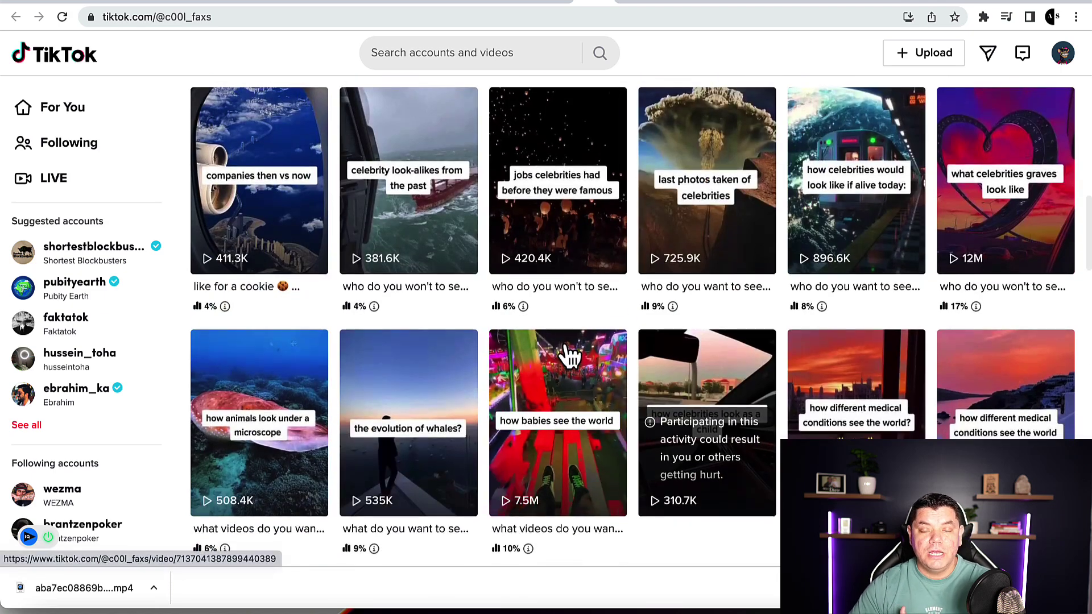